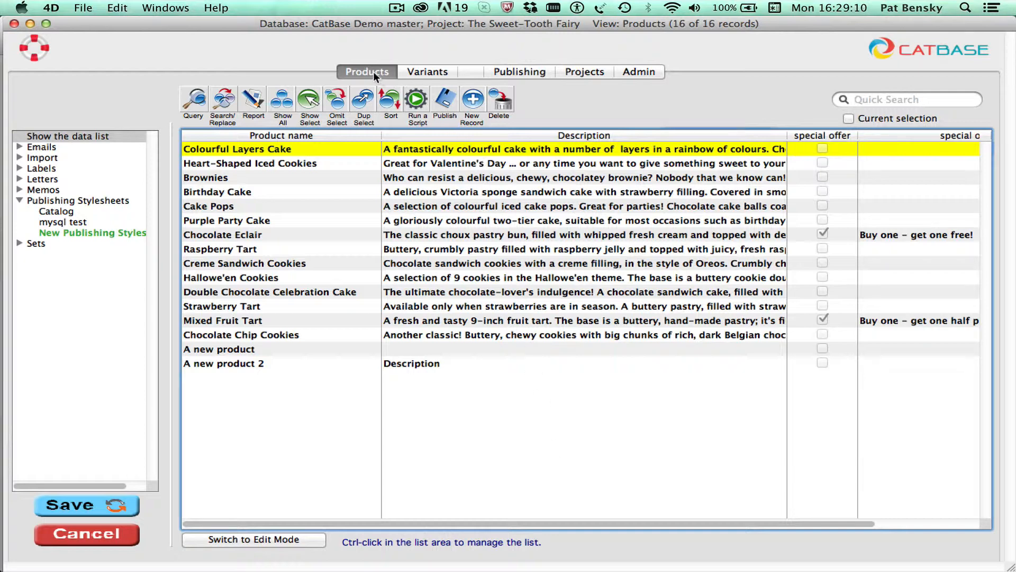
- Create a new publishing stylesheet for the Products table and name it "bar code example"
click(48, 197)
click(93, 232)
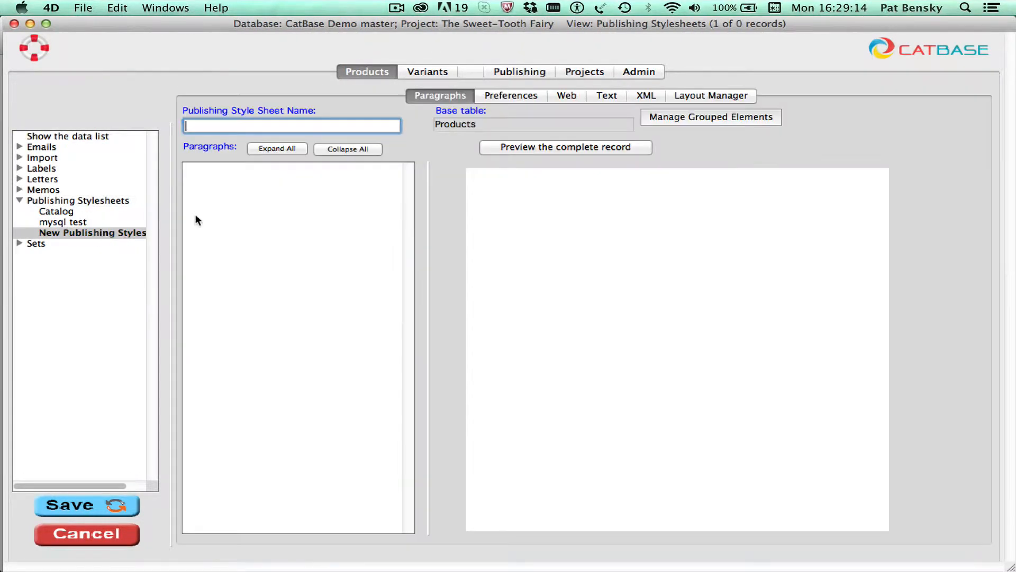
text(bar code example)
- Set the stylesheet's default publishing destination to InDesign with Xtags
click(506, 94)
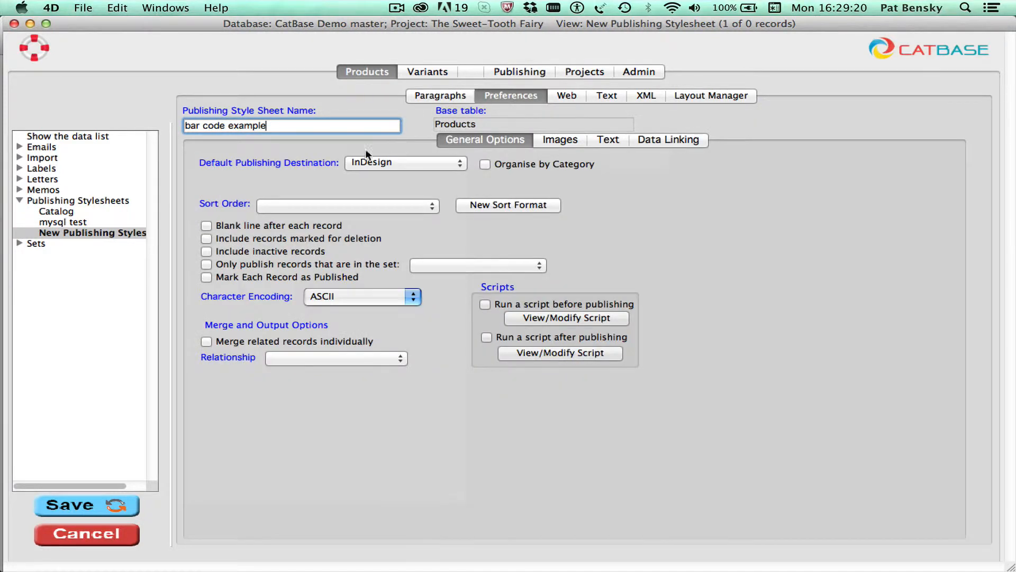
click(399, 160)
click(430, 173)
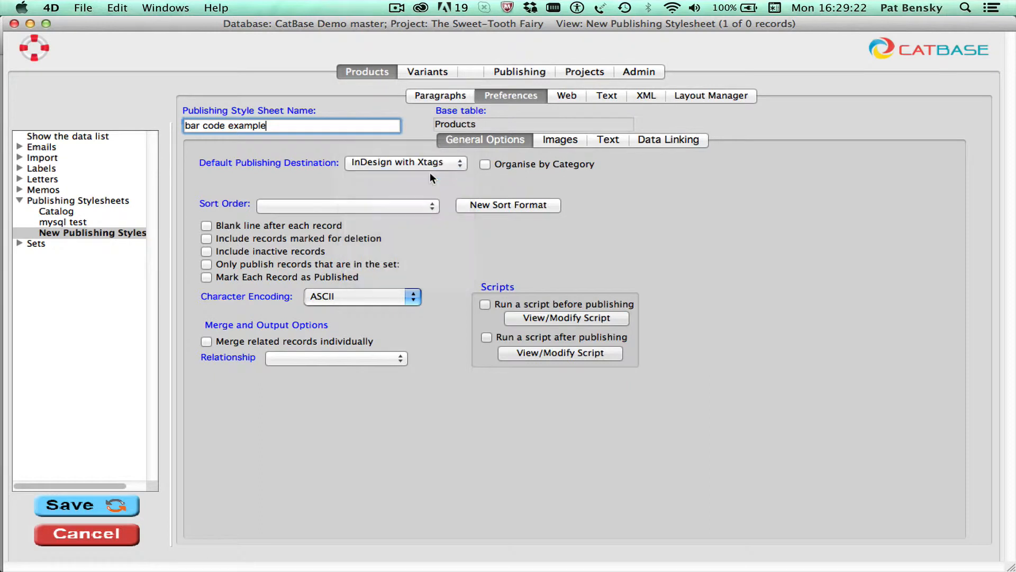
- Add a paragraph named "product name" to the stylesheet, using the product name style sheet, and save it
click(433, 94)
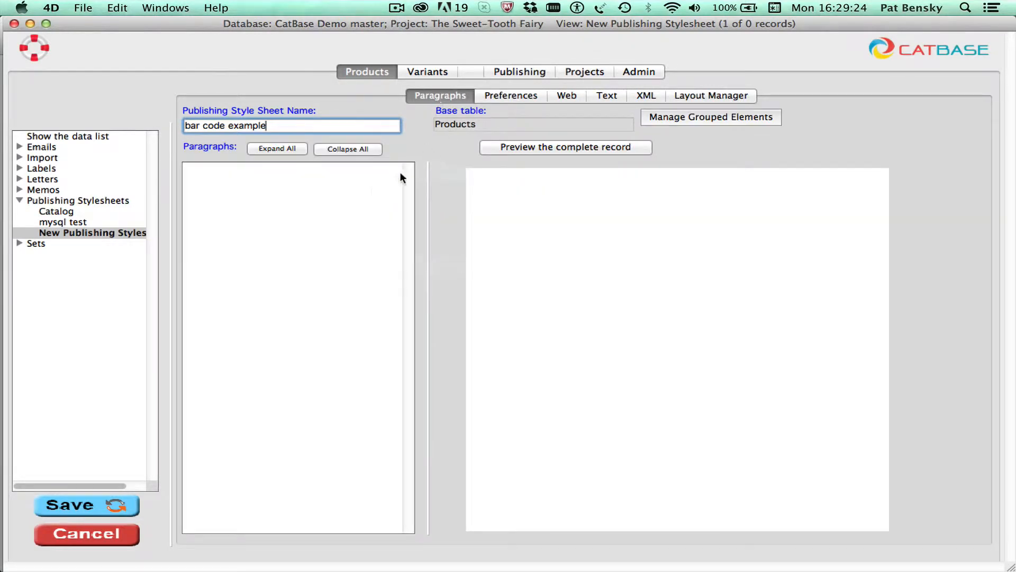
right_click(225, 192)
click(257, 196)
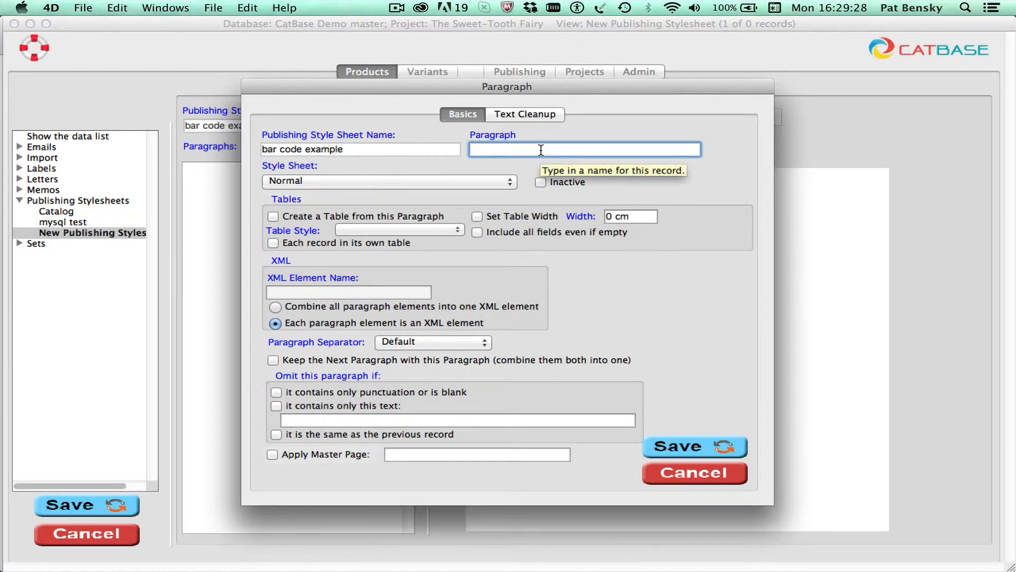
text(product name)
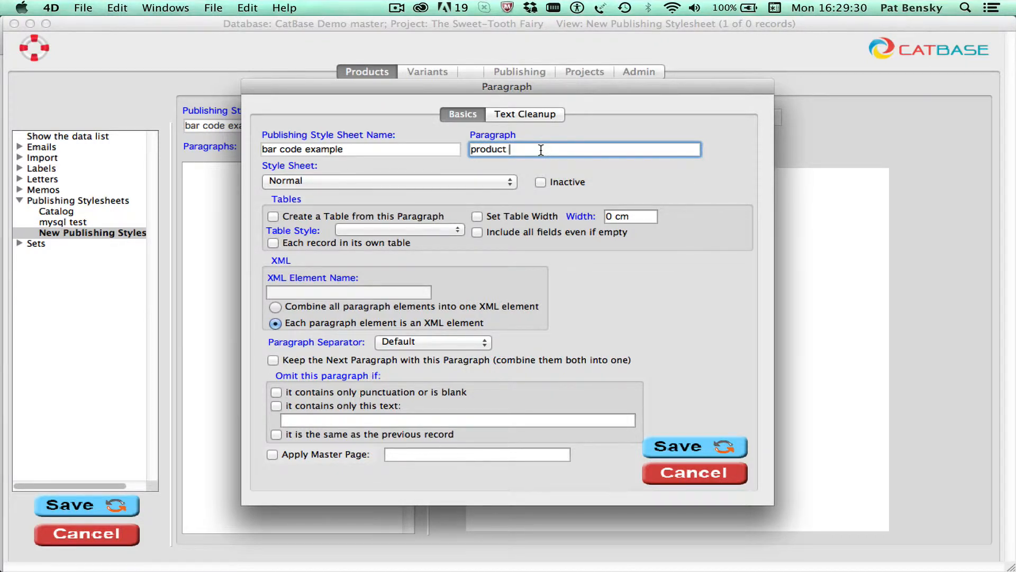
click(411, 182)
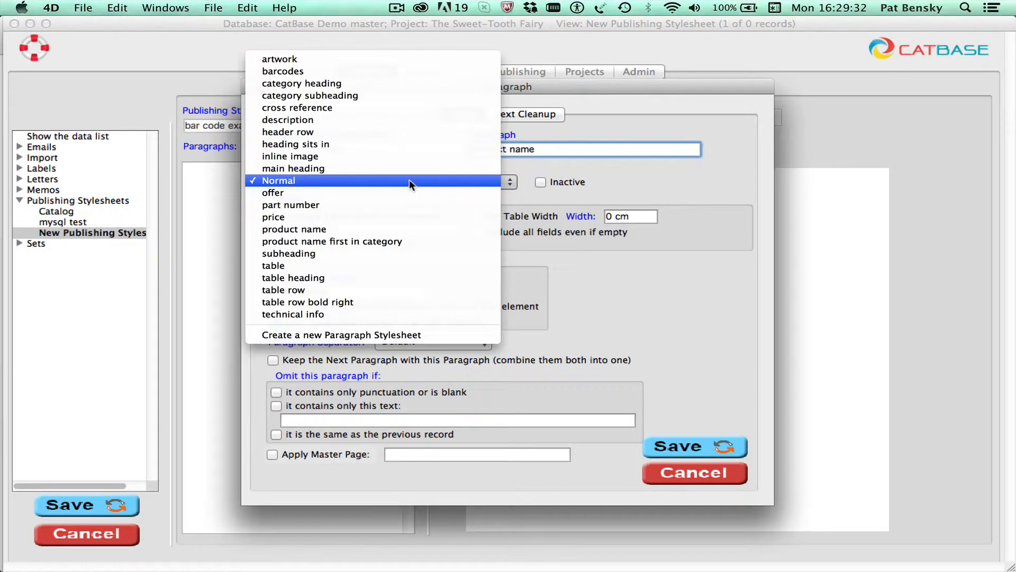
click(377, 228)
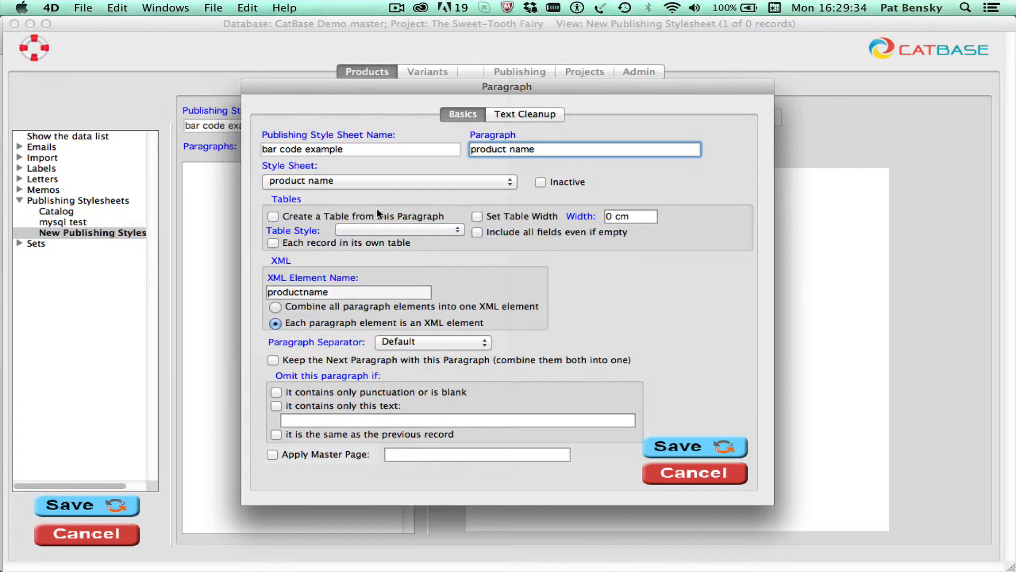
click(665, 451)
- Add a Field element for the Product name field to the product name paragraph and save it
right_click(261, 176)
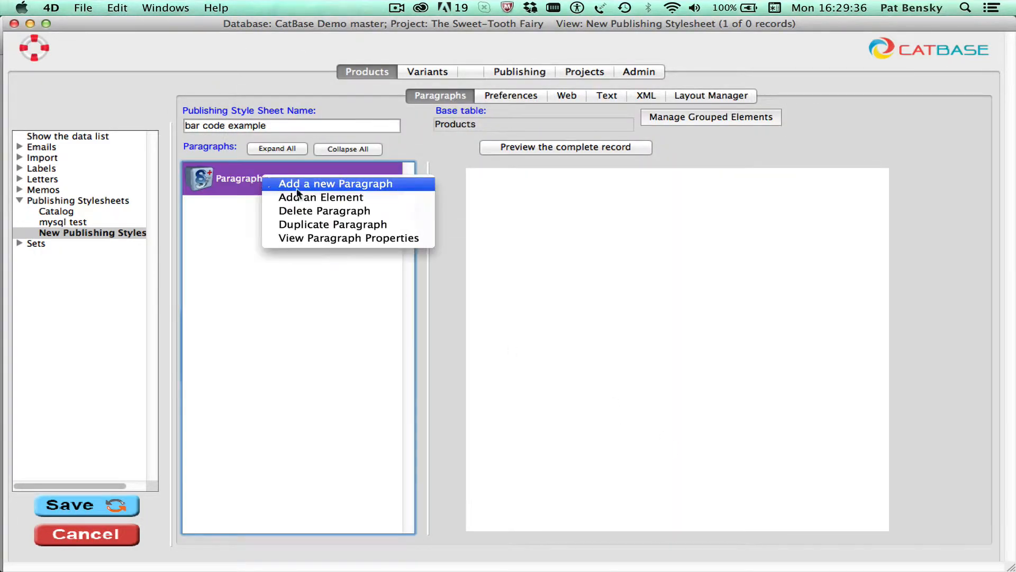
click(310, 197)
click(335, 162)
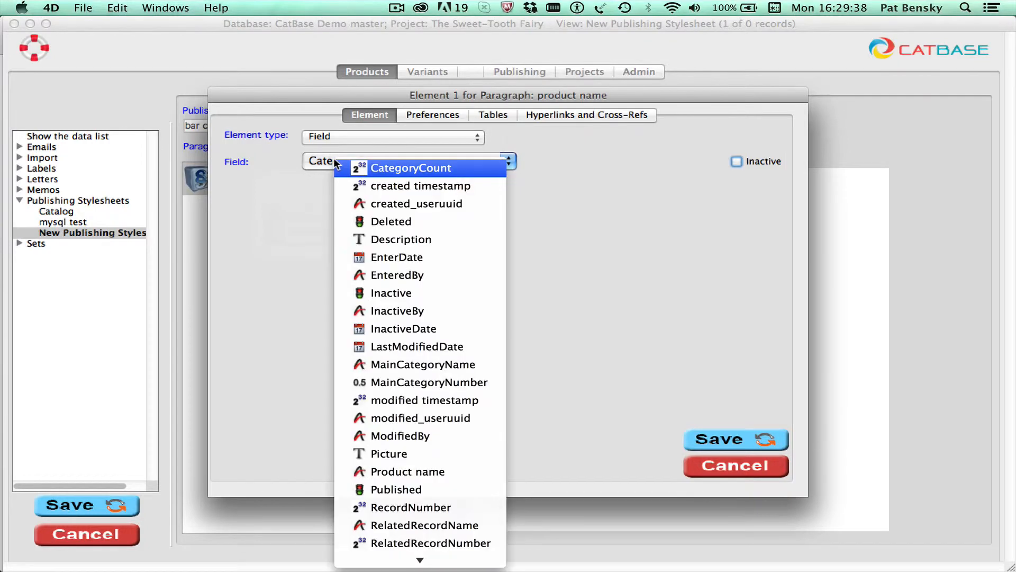
click(446, 467)
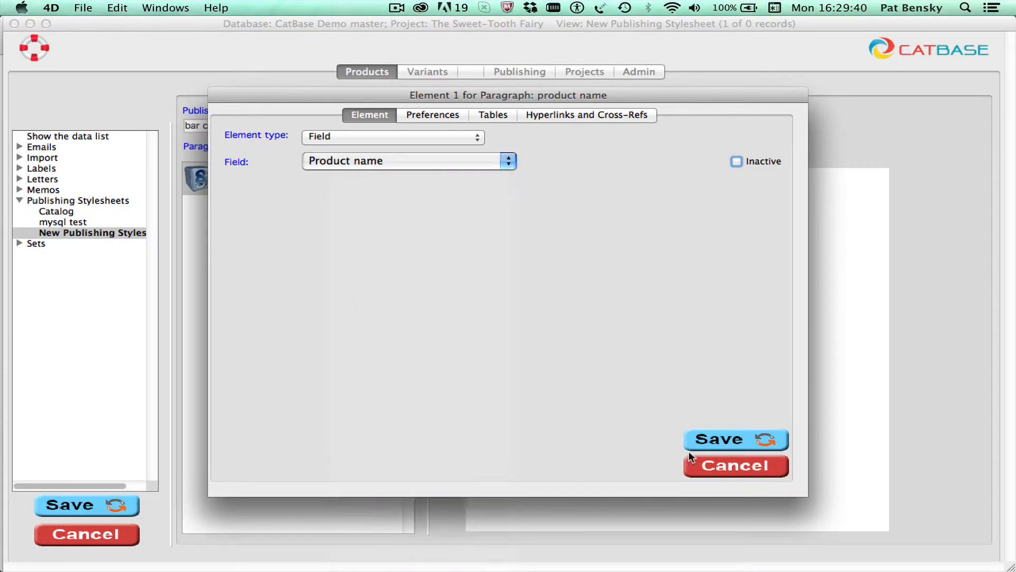
click(706, 435)
- Add a second paragraph named "bar code" with the barcodes style sheet and save it
right_click(267, 296)
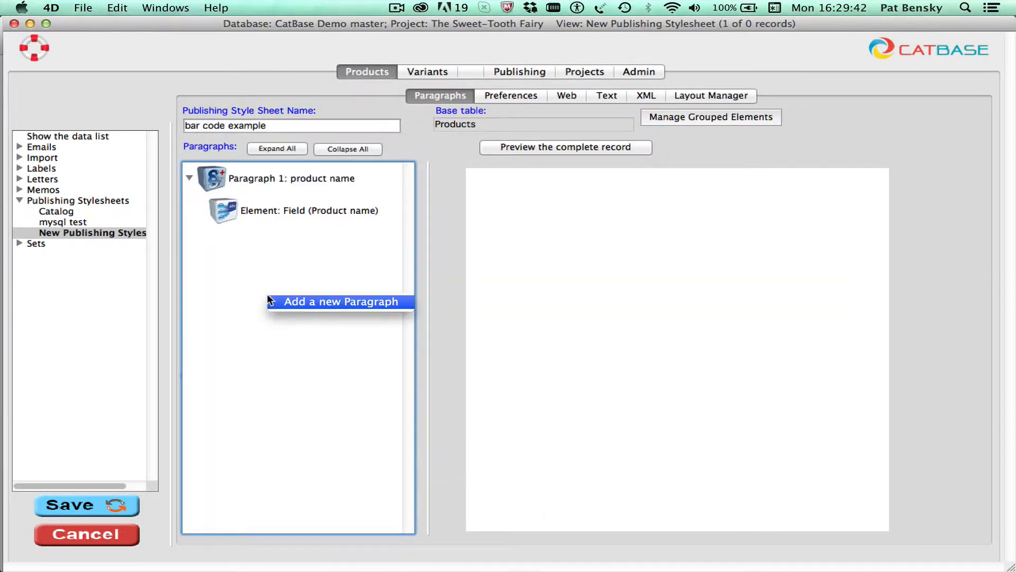
click(300, 301)
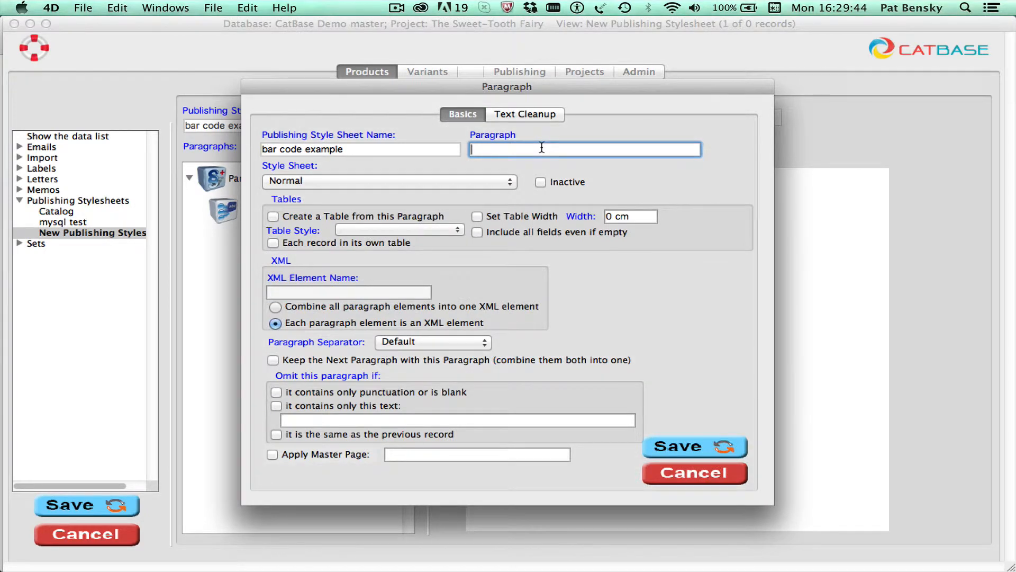
text(bar code)
click(368, 180)
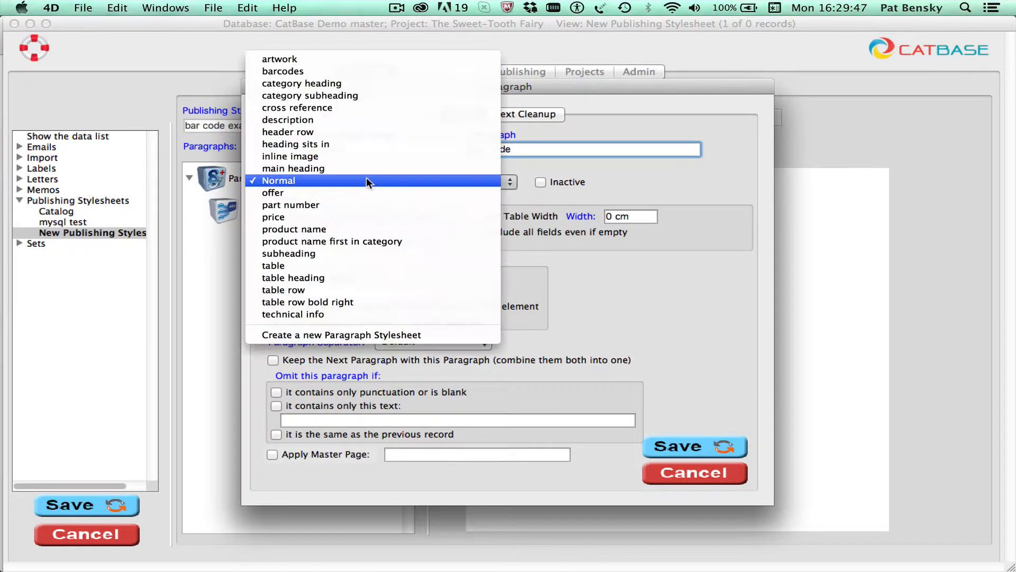
click(306, 69)
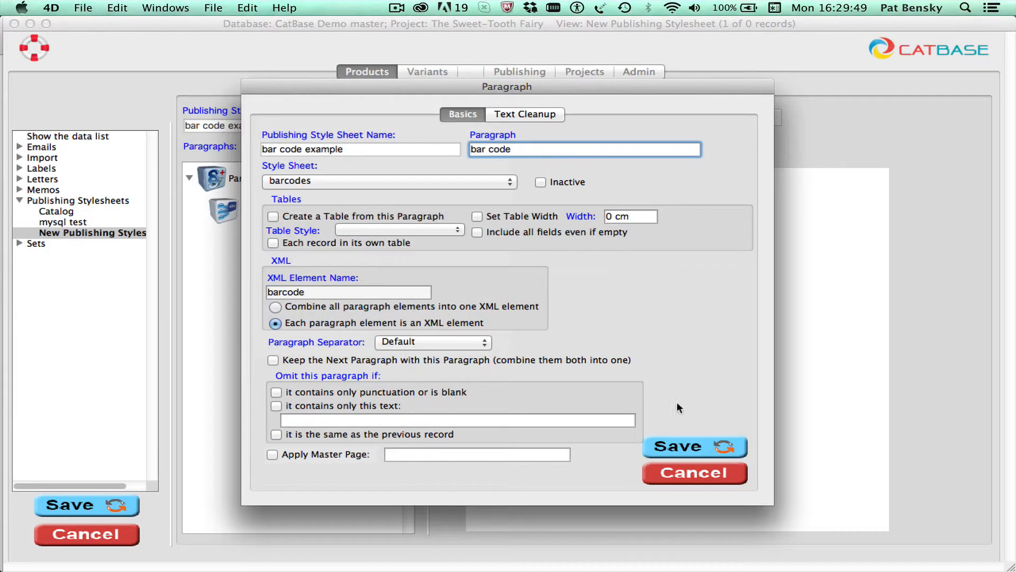
click(694, 444)
double_click(216, 239)
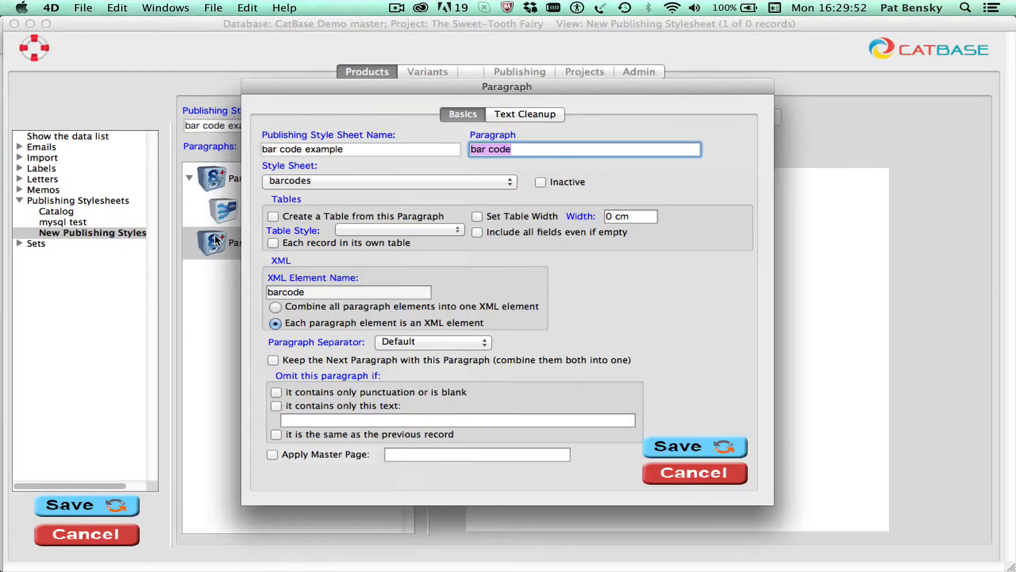
click(688, 474)
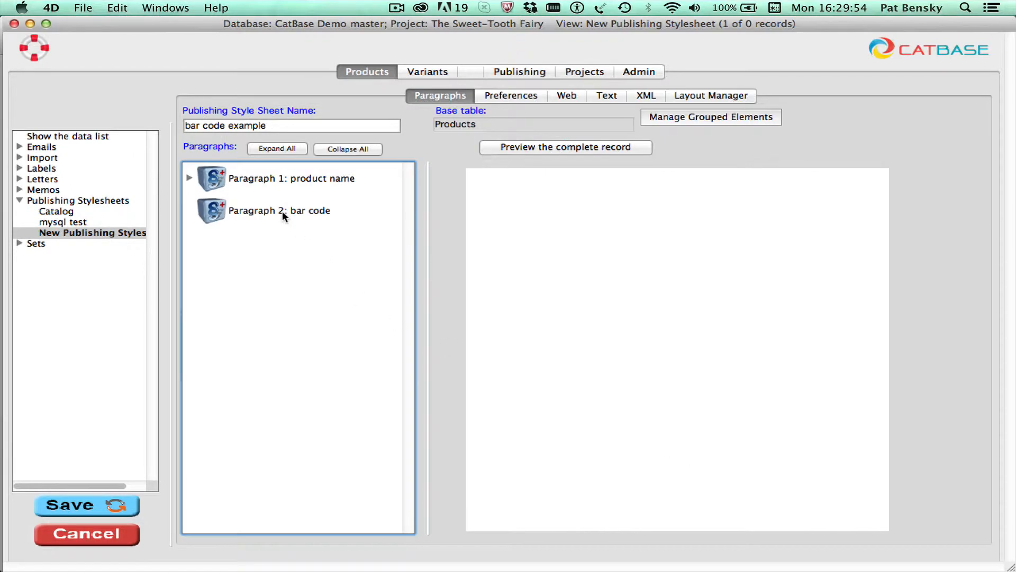
- Add an element to the bar code paragraph and set its element type to Bar Code
right_click(282, 212)
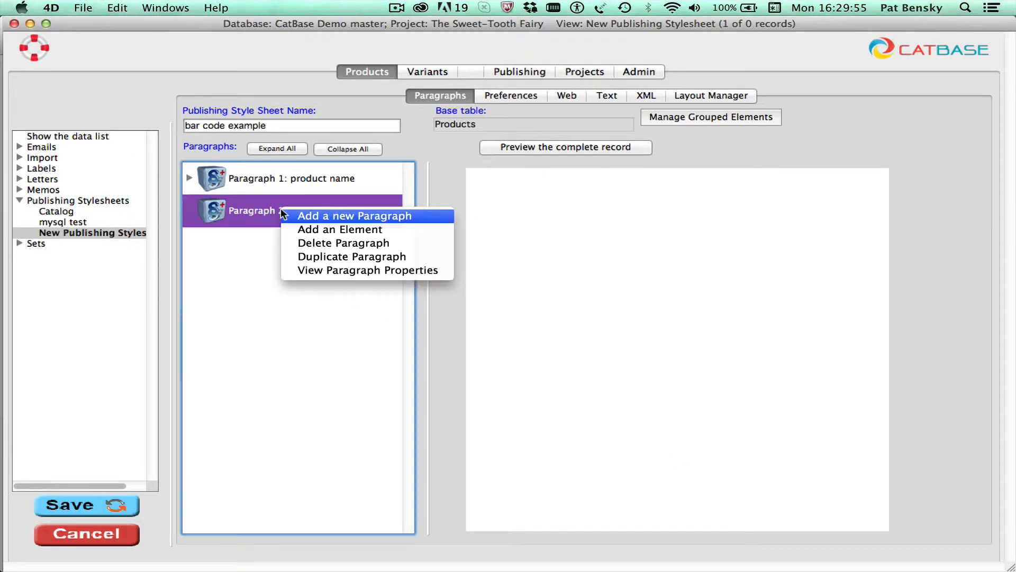
click(325, 230)
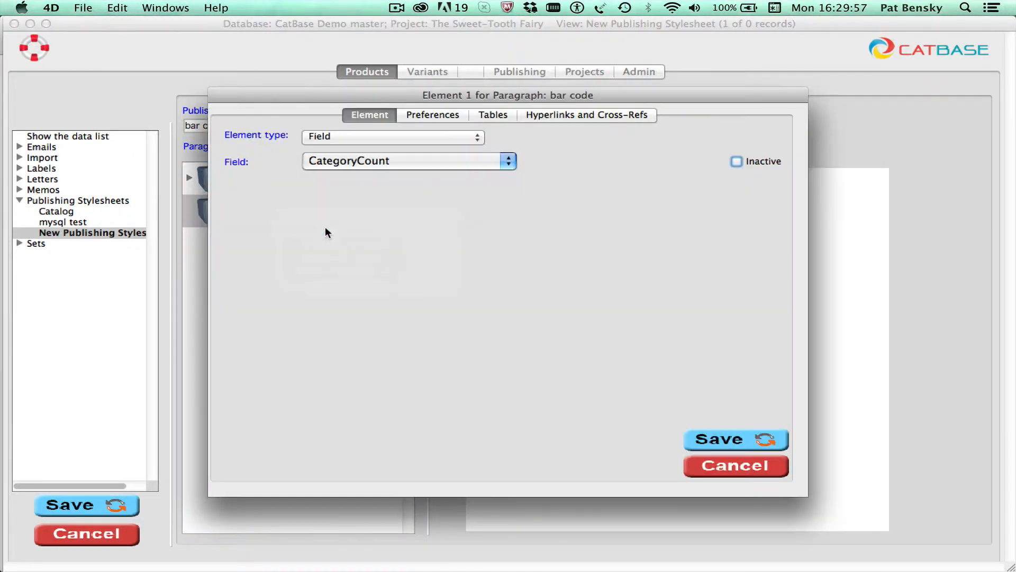
click(335, 132)
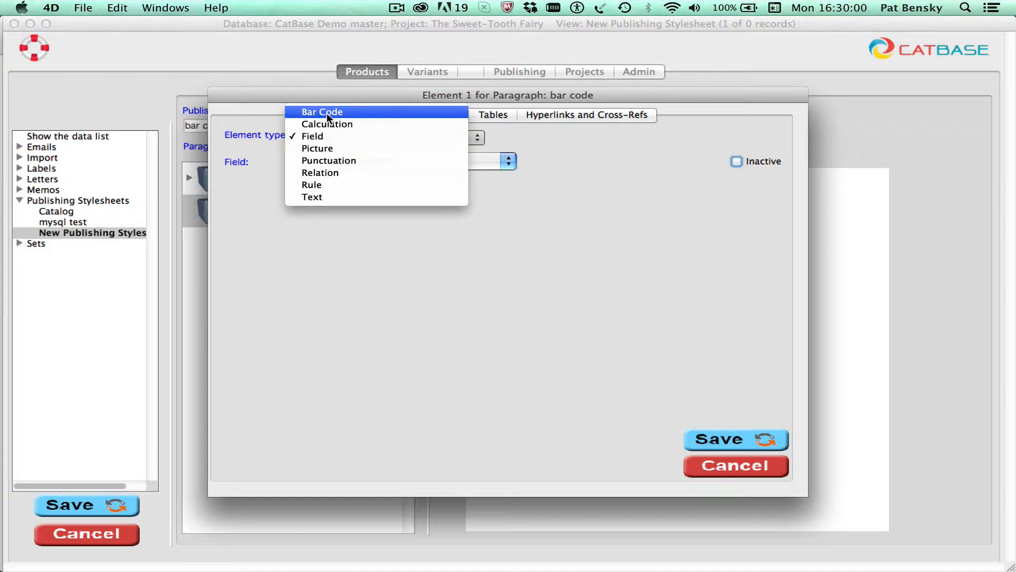
click(321, 111)
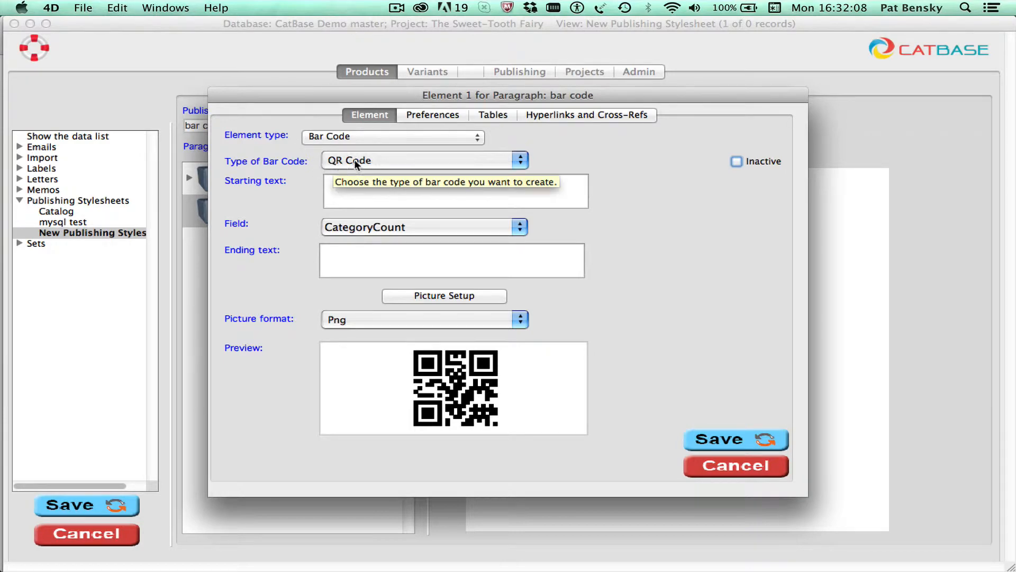
- Try Australia Post Redirection as the element's type of bar code
click(418, 158)
mouse_move(397, 5)
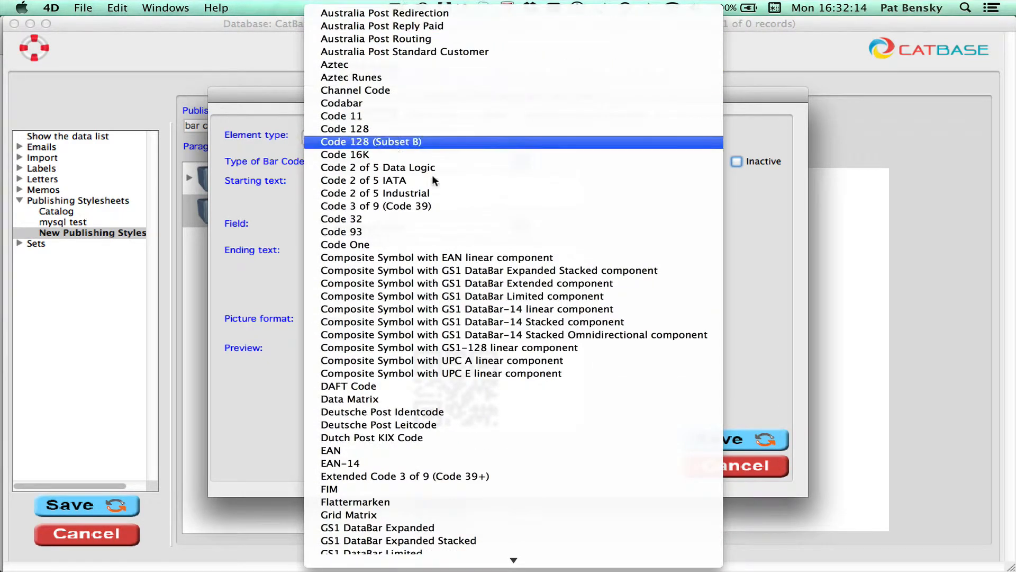
click(397, 13)
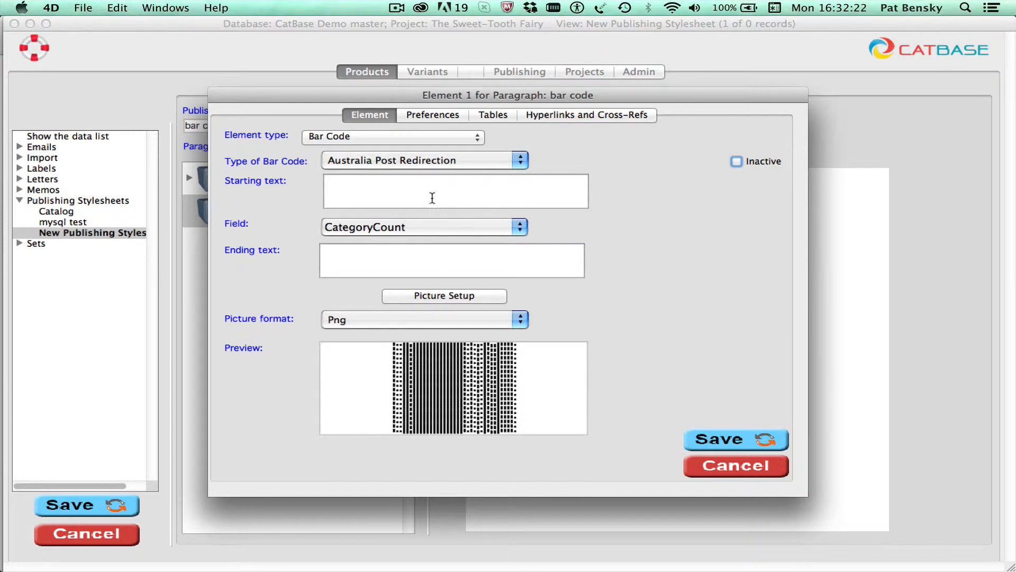
- Set the bar code element's field to Product name and dismiss the message
click(442, 223)
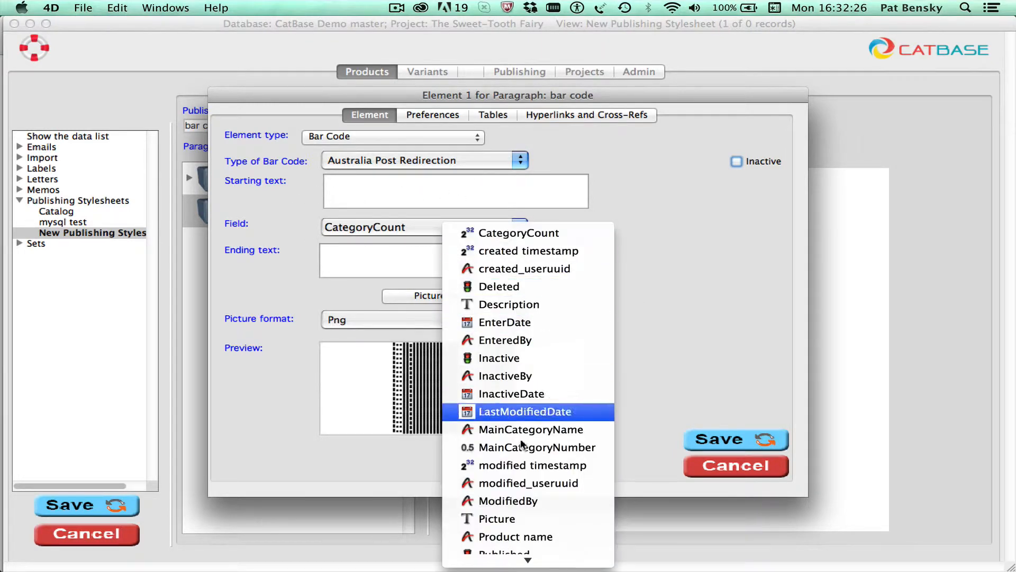
click(531, 536)
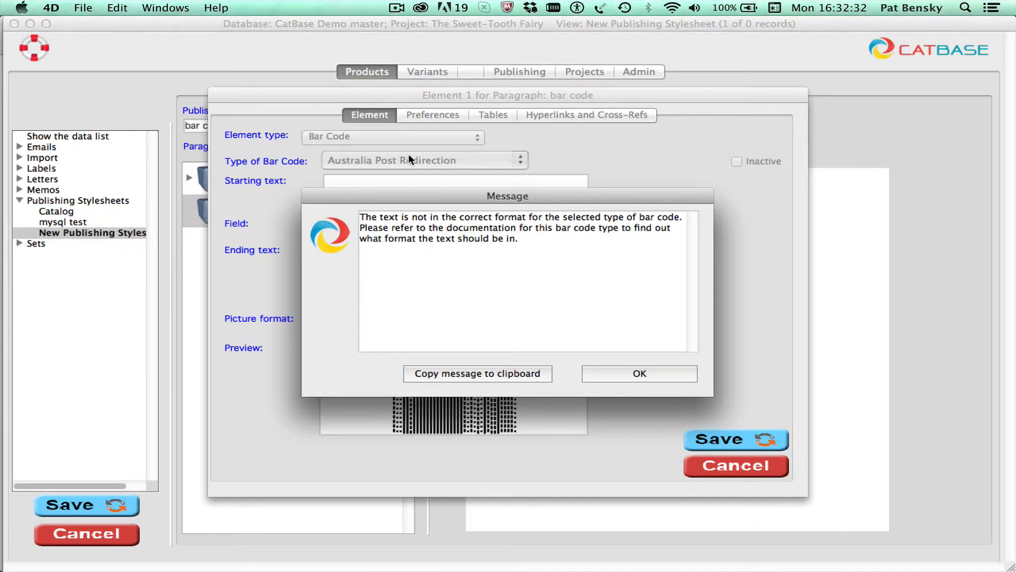
click(640, 371)
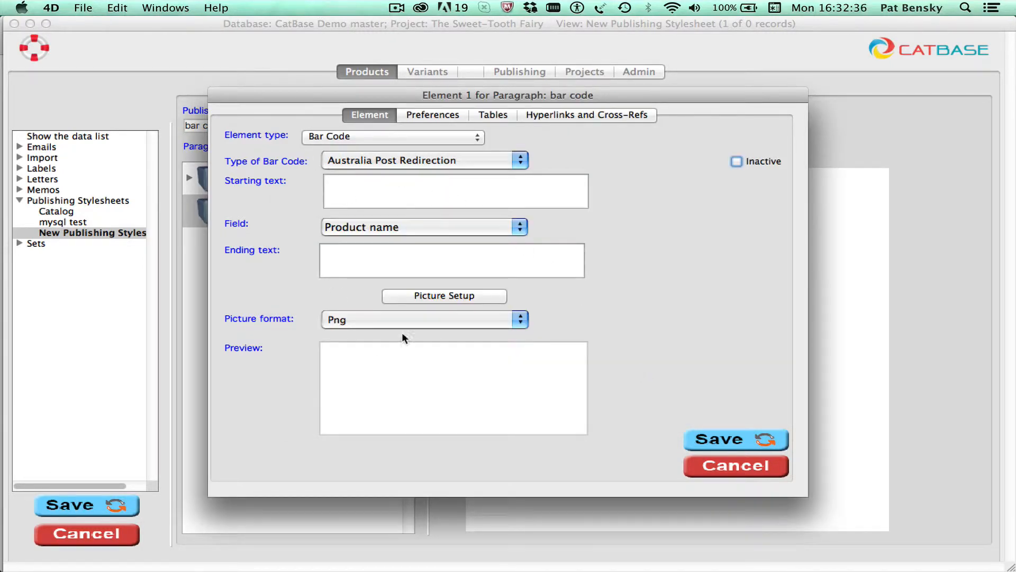
- Set the element's type of bar code to QR Code
click(431, 159)
mouse_move(427, 564)
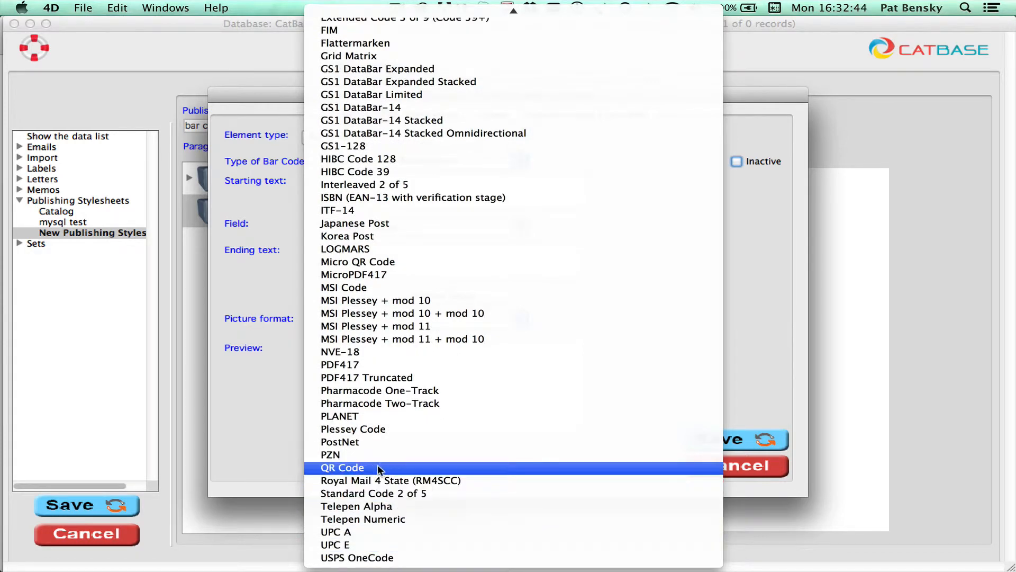
click(377, 465)
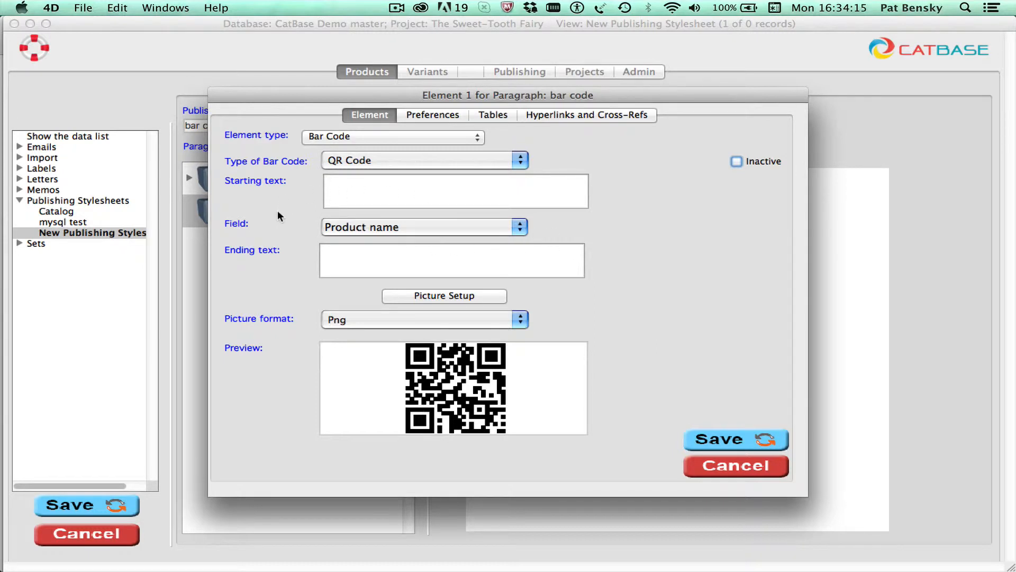
click(334, 187)
text(h)
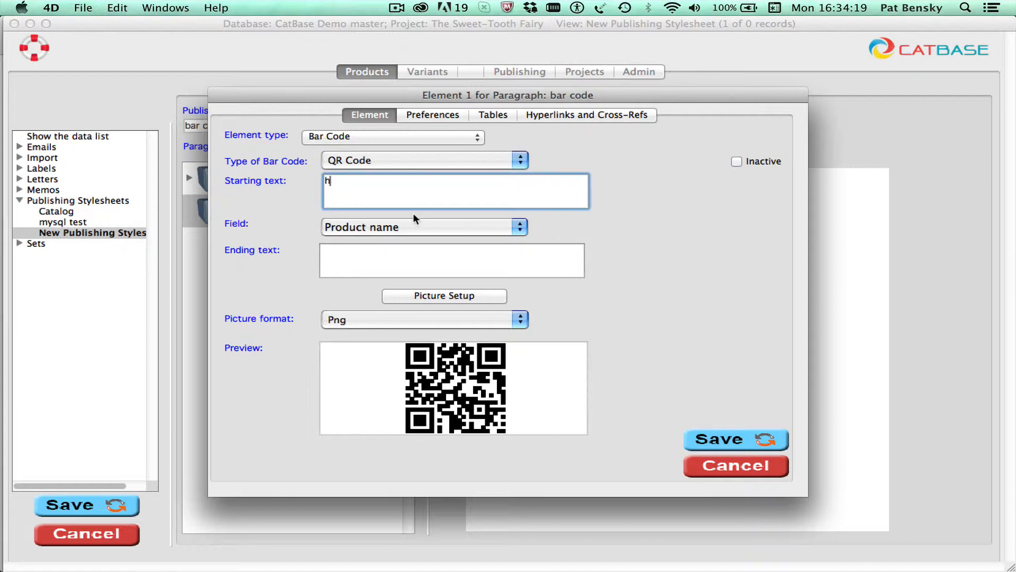
text(ttps://catbase.co)
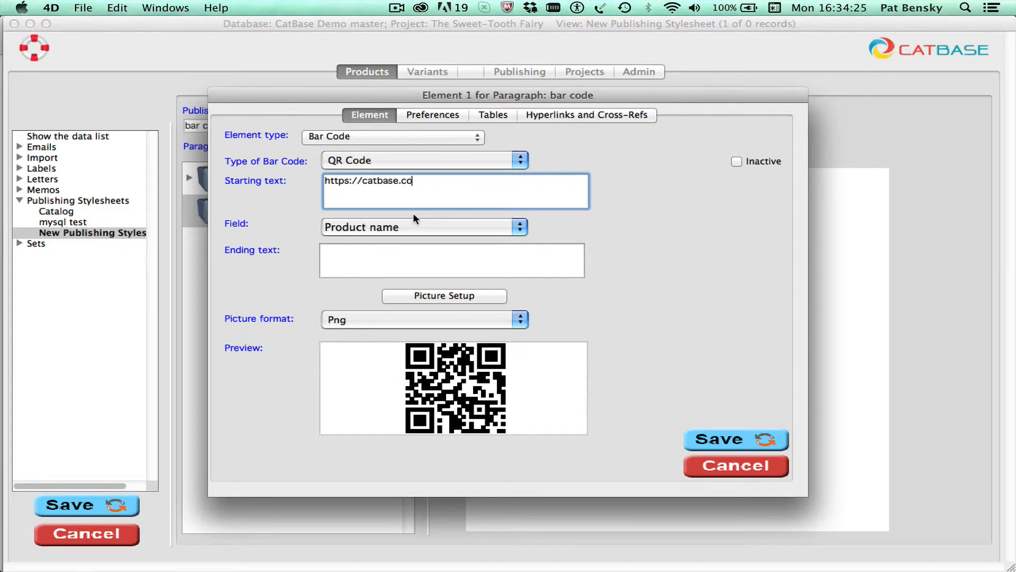
text(m/)
- Enter ".html" as the QR code's ending text
click(396, 254)
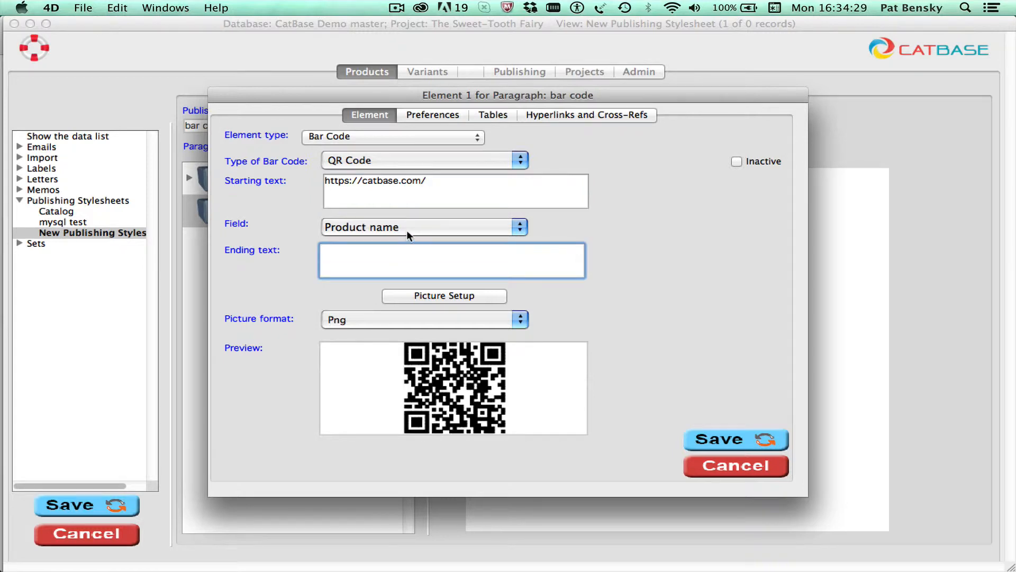
text(.html)
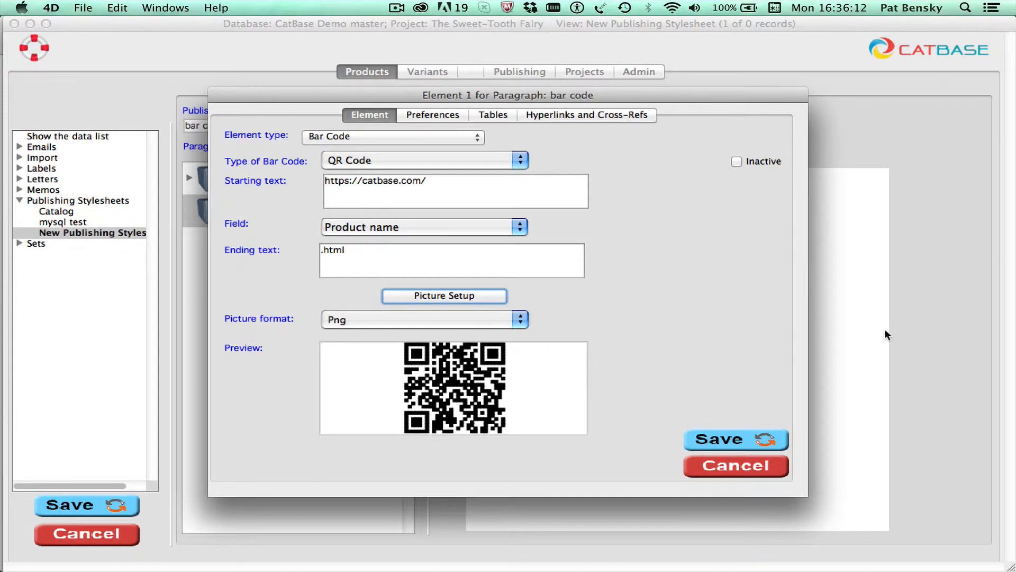
- Set the bar code picture's InDesign size to 3 cm wide and 3 cm high in the picture setup
click(479, 295)
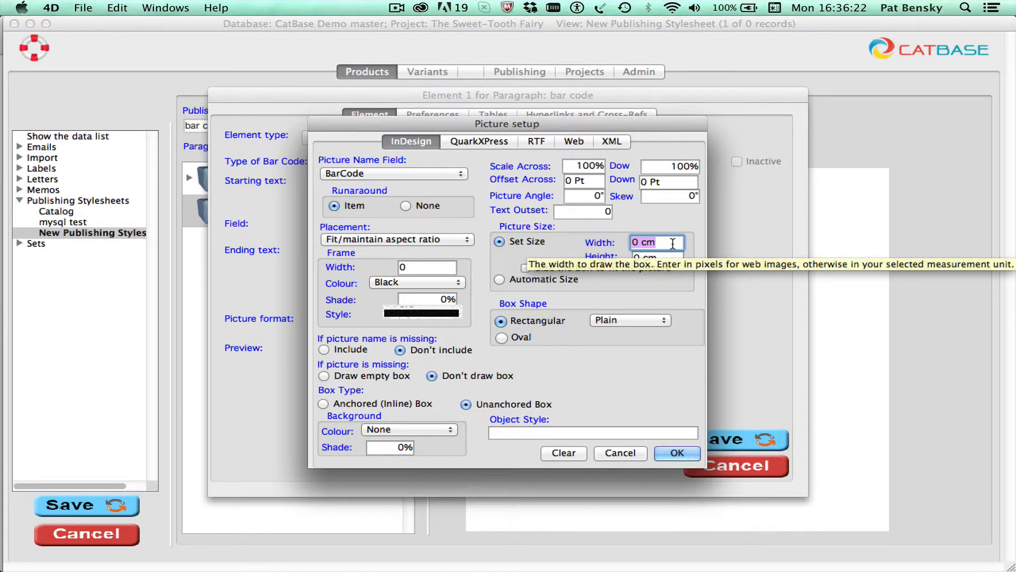
text(3)
key(Tab)
text(3)
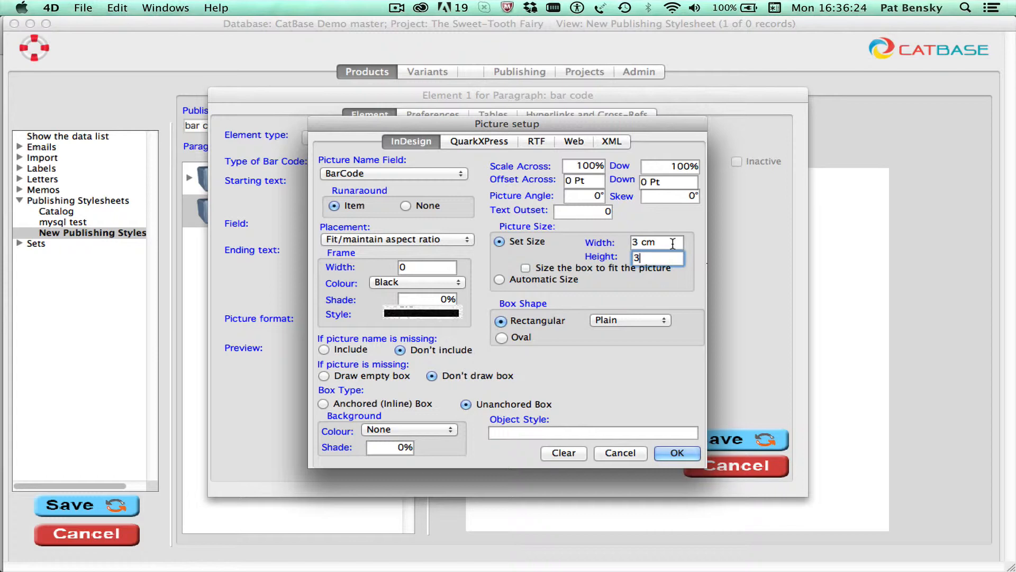
key(Tab)
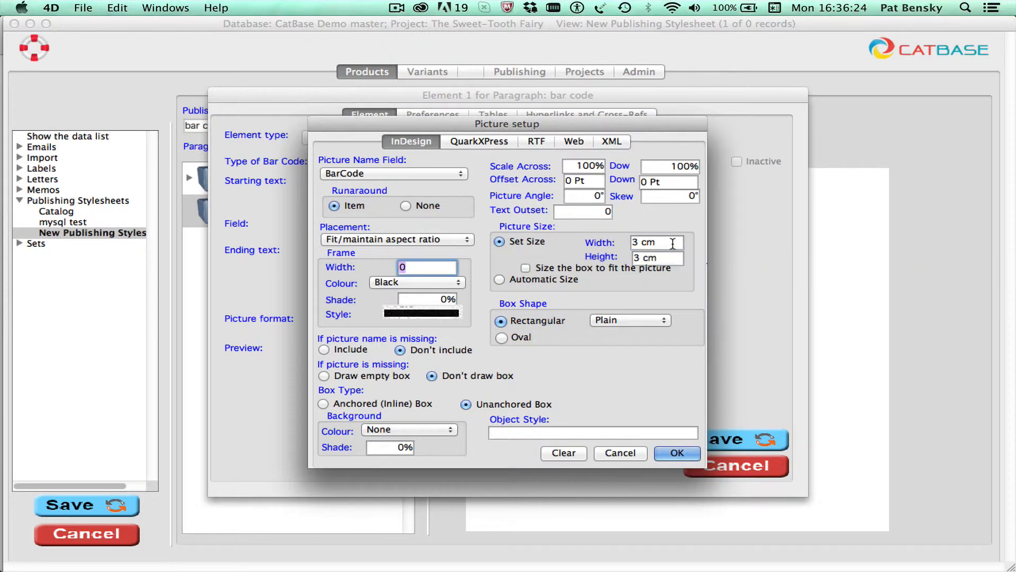
- Make the bar code picture an anchored inline box that is sized to fit the picture, and confirm the picture setup
click(525, 267)
click(360, 401)
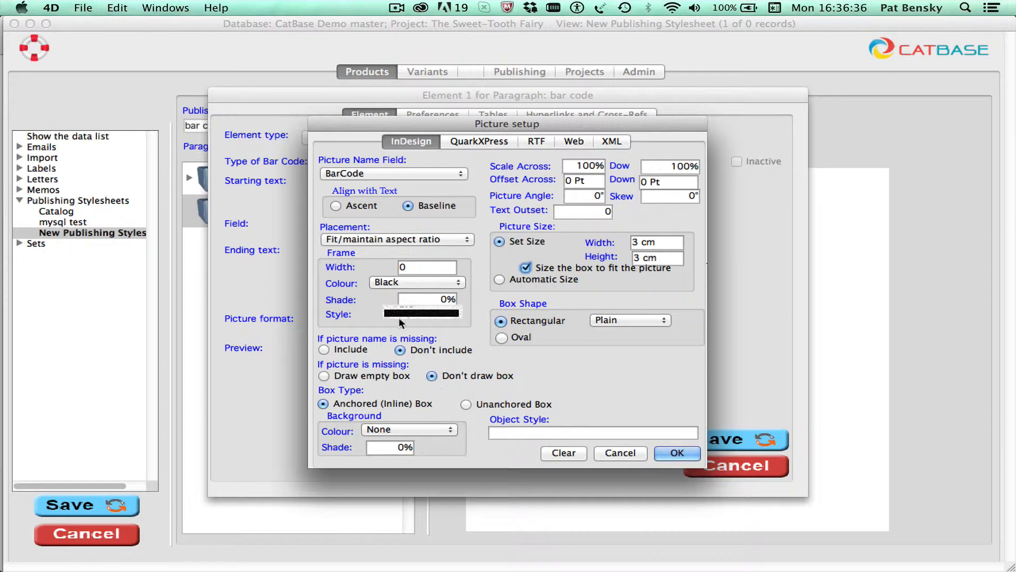
click(676, 452)
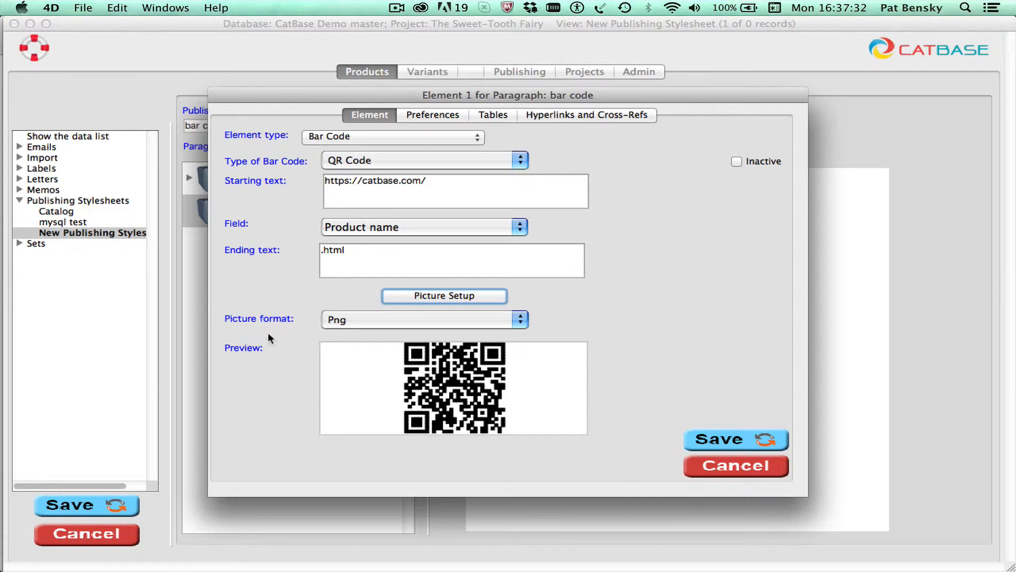
- Set the bar code's picture format to Pdf and save the element
click(504, 318)
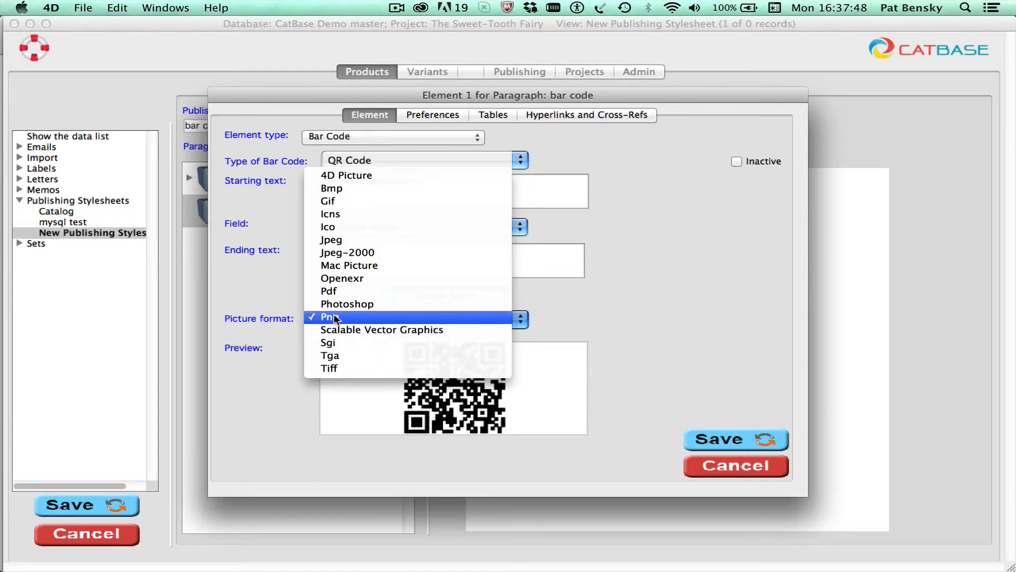
click(334, 292)
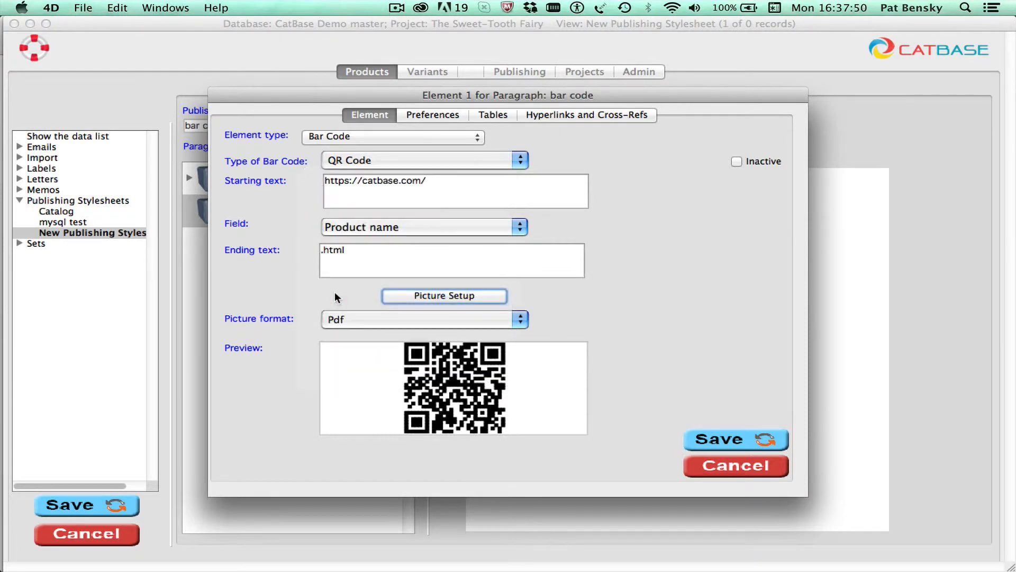
click(740, 441)
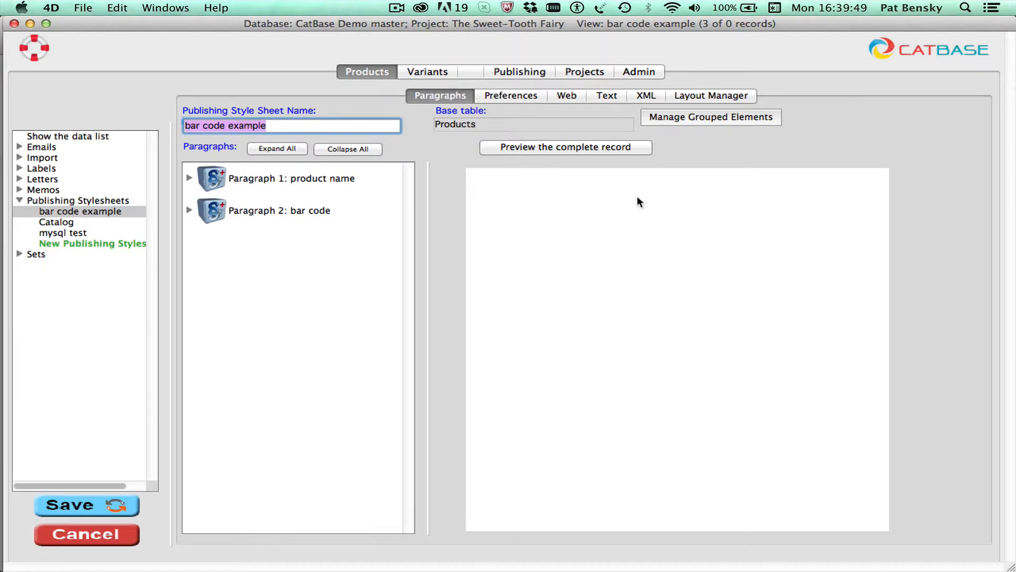
- Set the stylesheet's sort order to product name in its general preferences, and return to its paragraphs
click(500, 93)
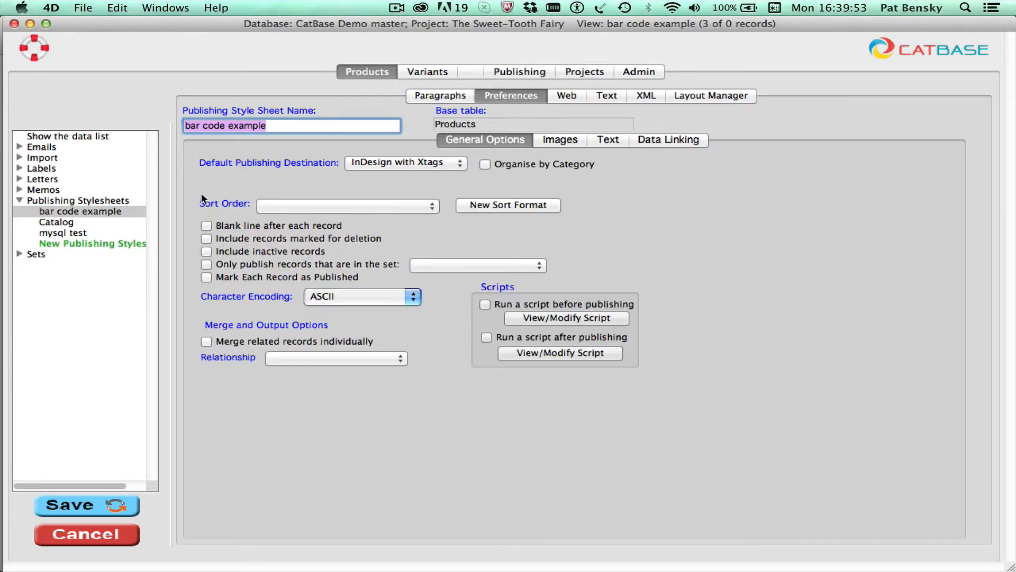
click(309, 205)
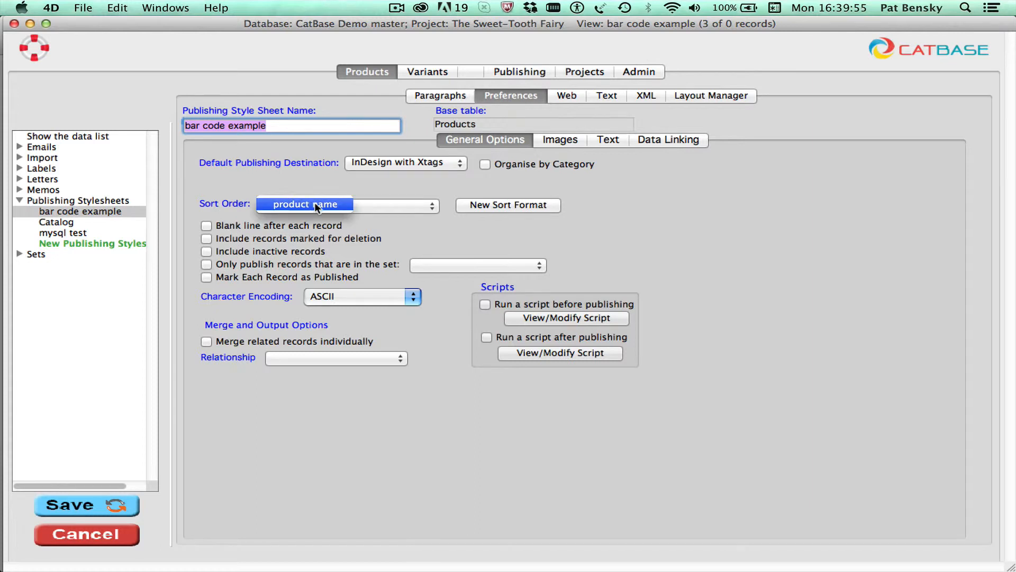
click(314, 205)
click(439, 95)
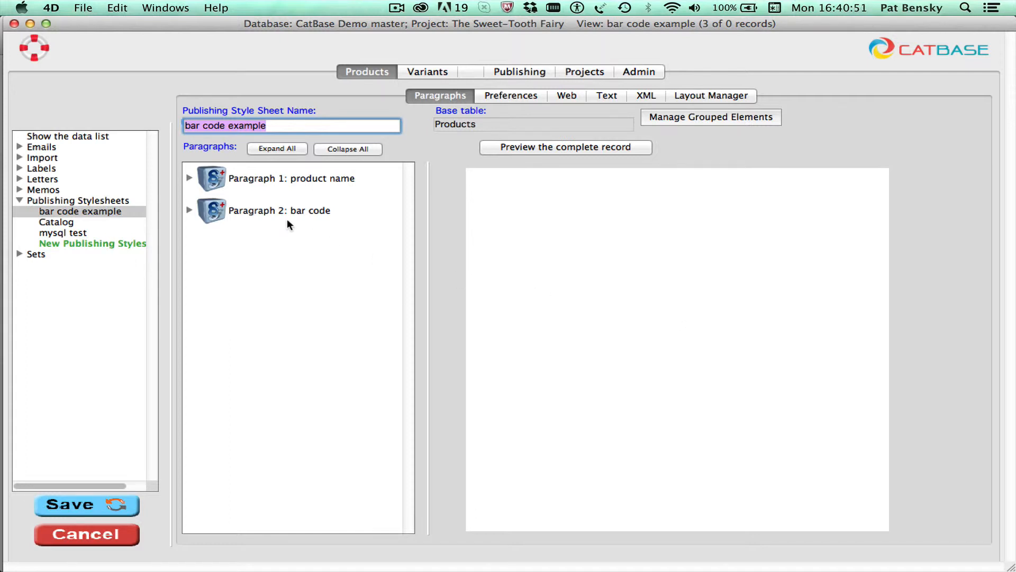
- Publish all data in the product list using the bar code example stylesheet with InDesign with Xtags as destination
click(57, 136)
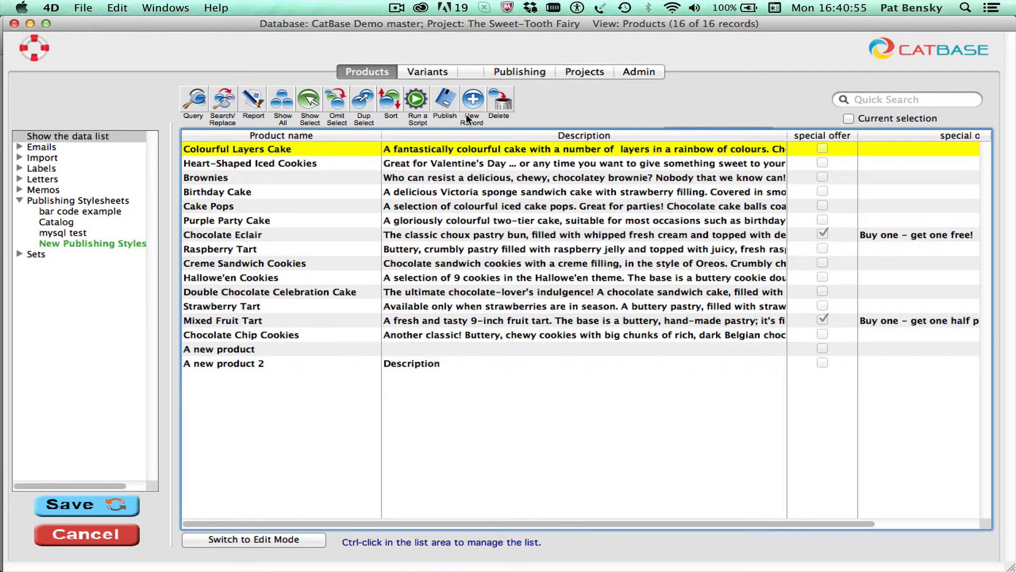
click(446, 103)
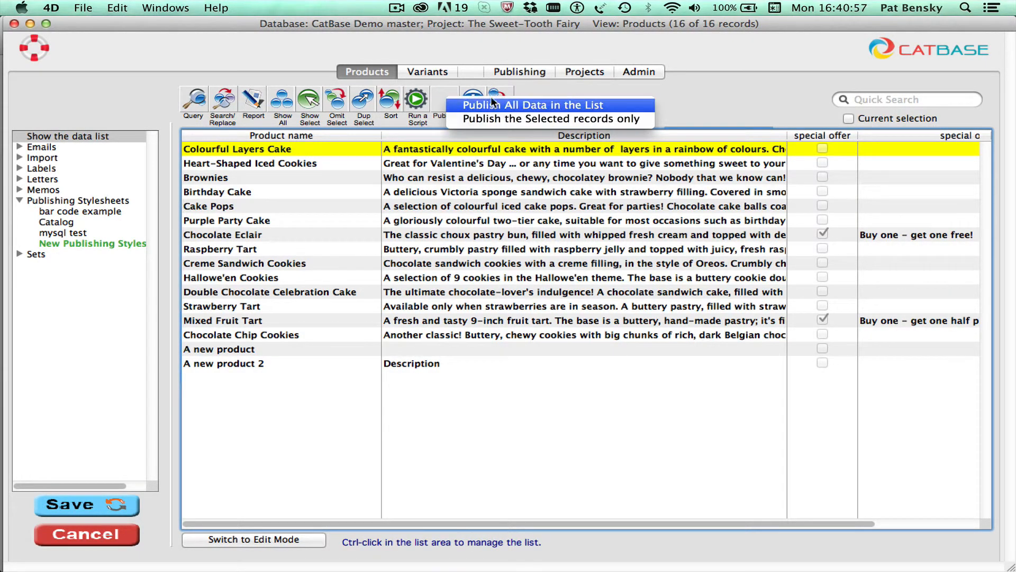
click(509, 101)
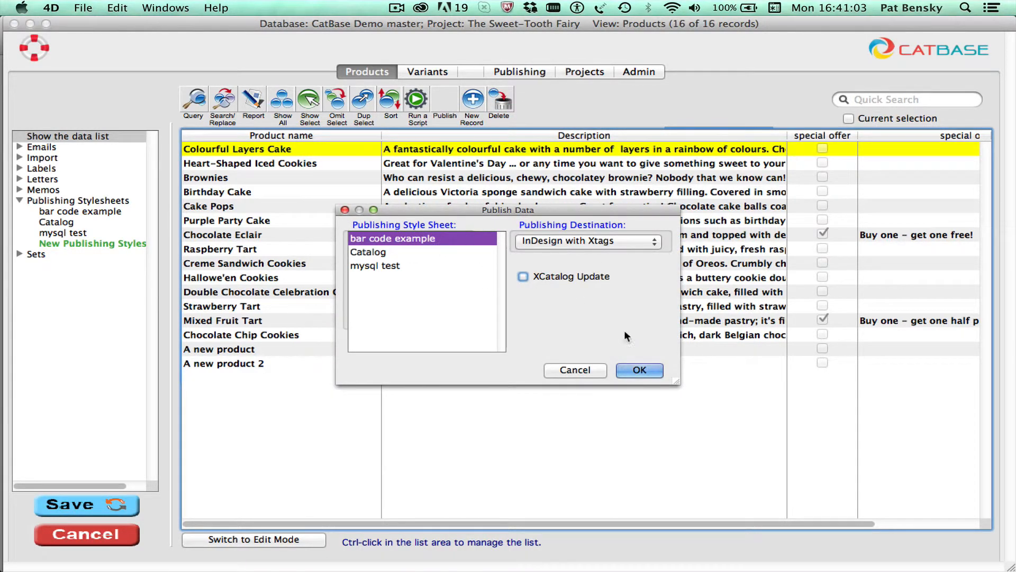
click(651, 370)
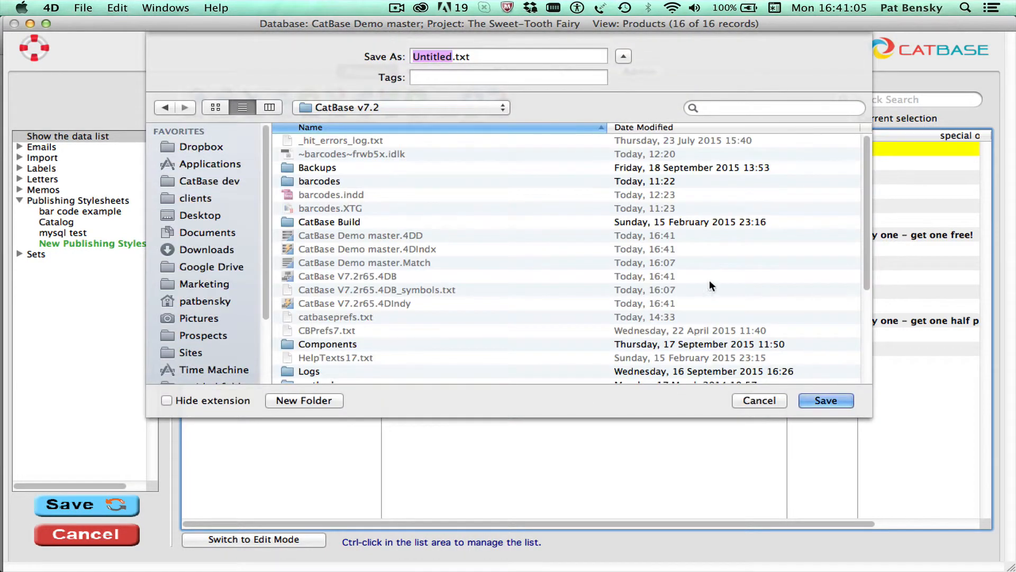
- Save the published file as barcodes1 in the Data Exports folder on the Desktop, and dismiss the completion message
click(211, 215)
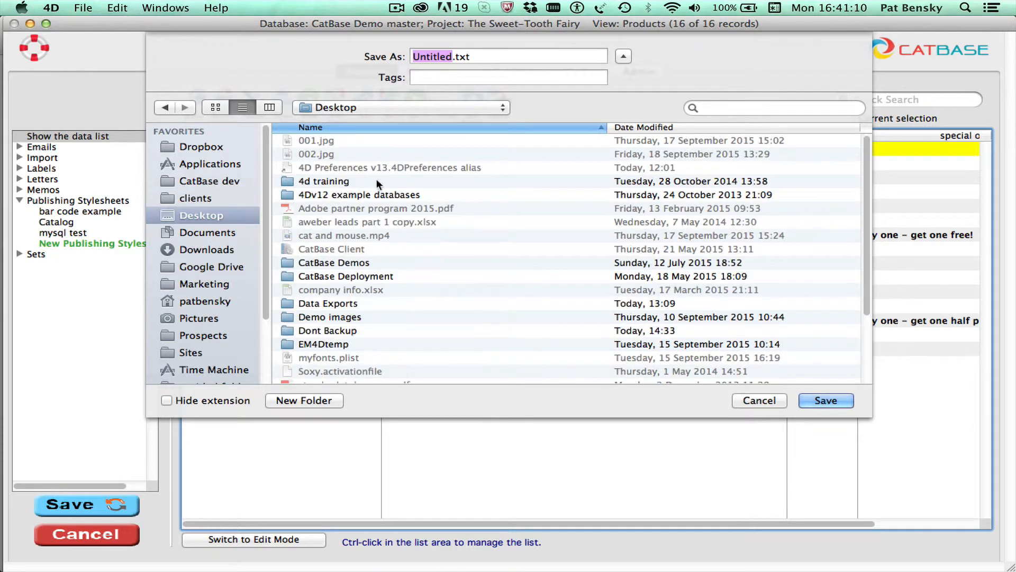
double_click(354, 302)
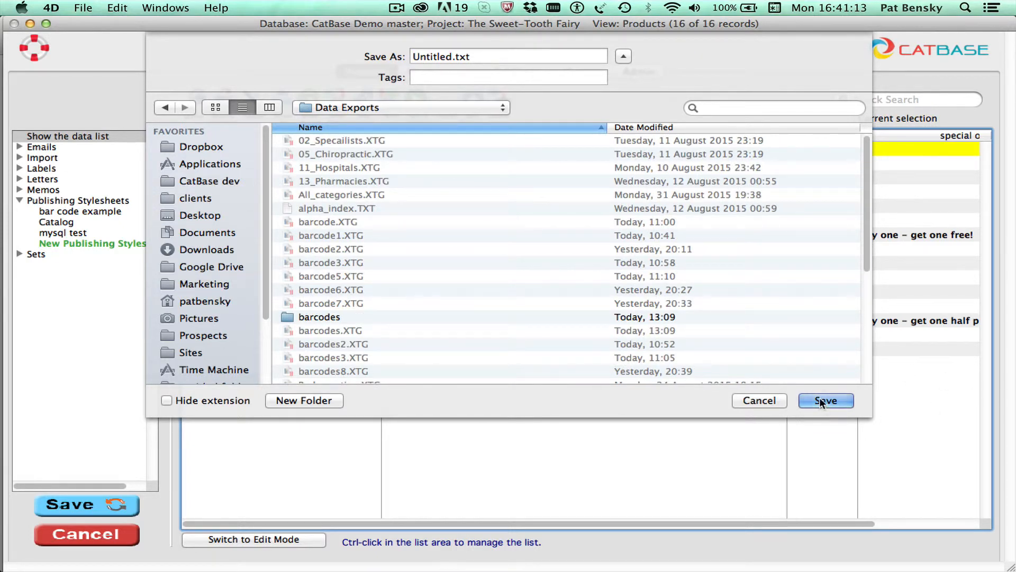
double_click(429, 55)
text(barcodes1)
key(Return)
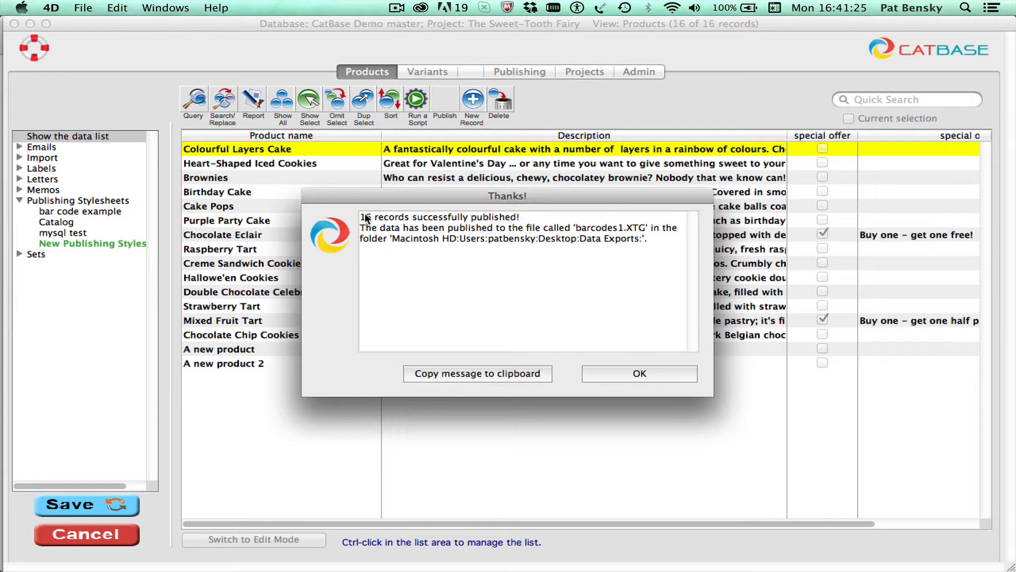
click(641, 373)
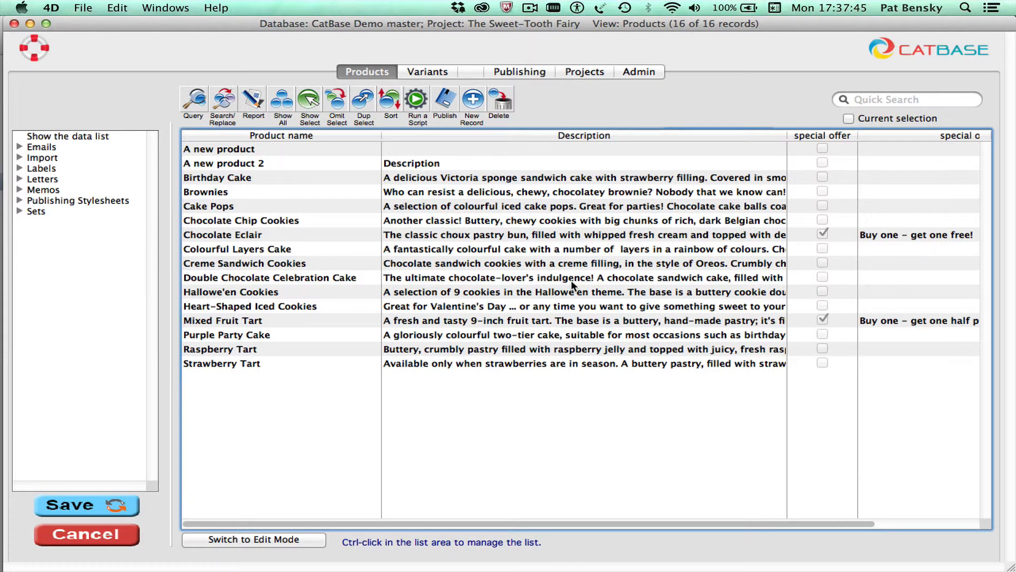
- Switch to InDesign and import the text file barcodes1.XTG with Xtags into the barcodes.indd document
key(super+Tab)
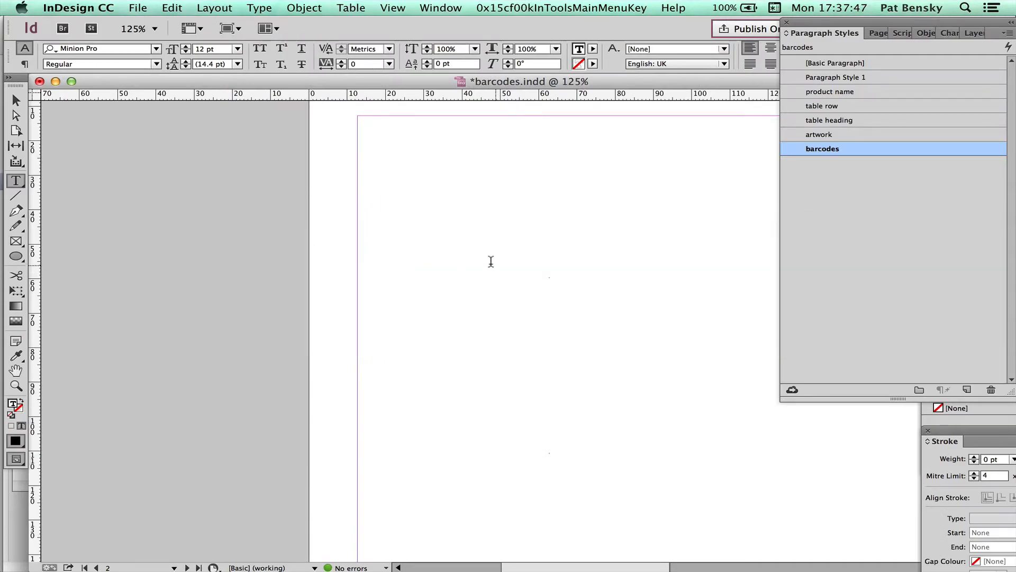
click(138, 8)
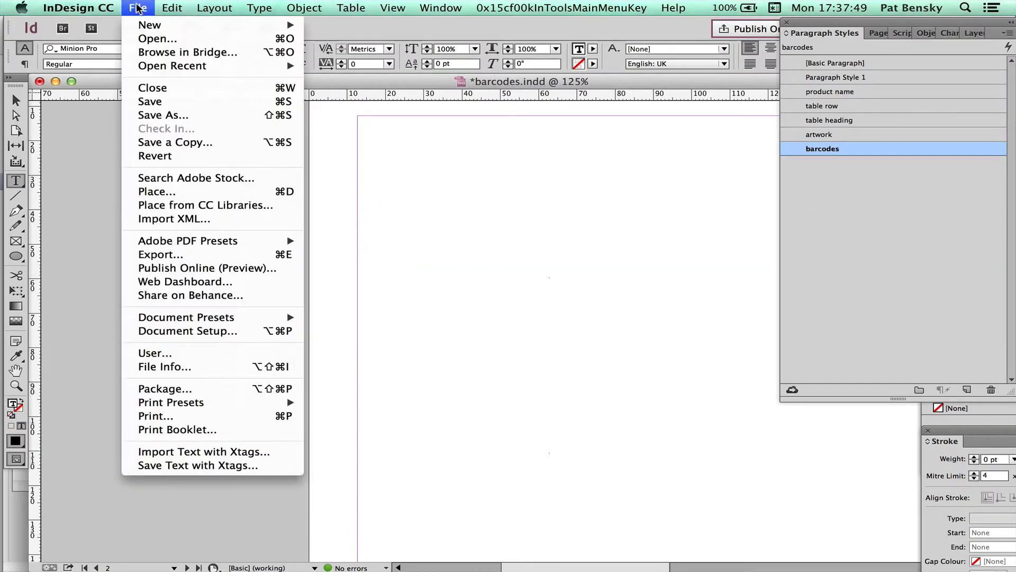
click(196, 451)
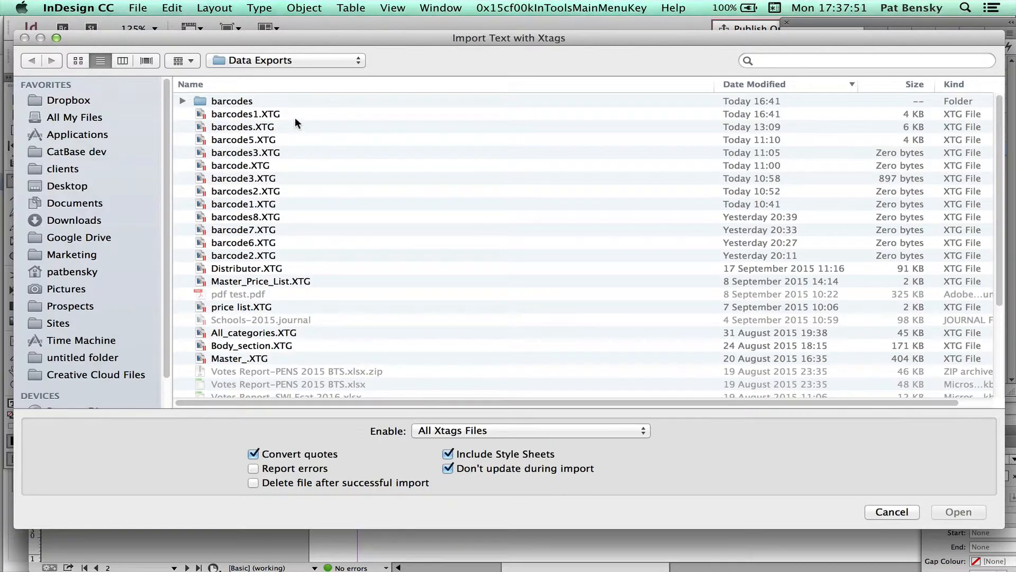
double_click(292, 114)
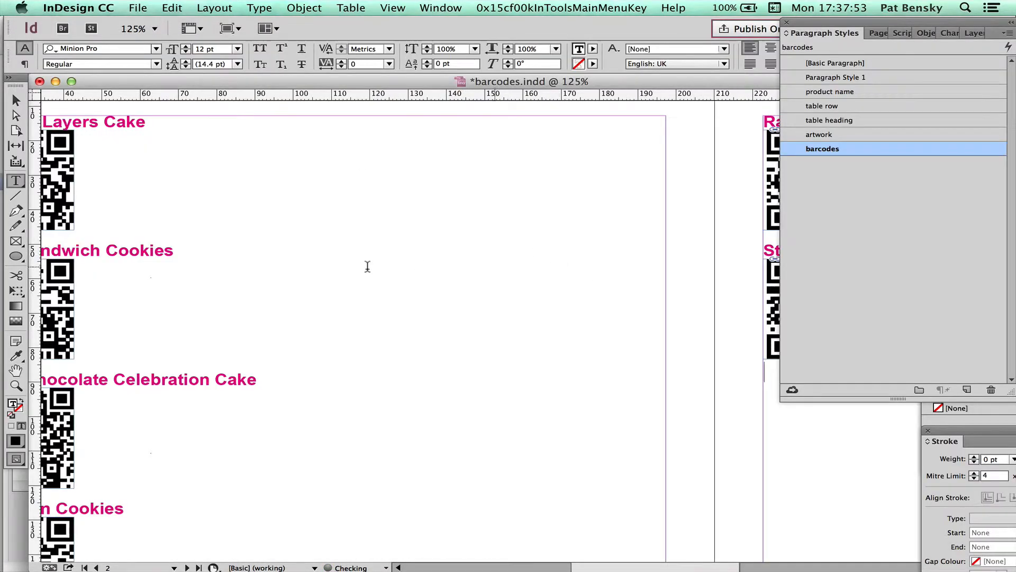
- Examine the imported product names and QR codes, checking the paragraph style applied to the Colourful Layers Cake heading
scroll(345, 250, left, 5)
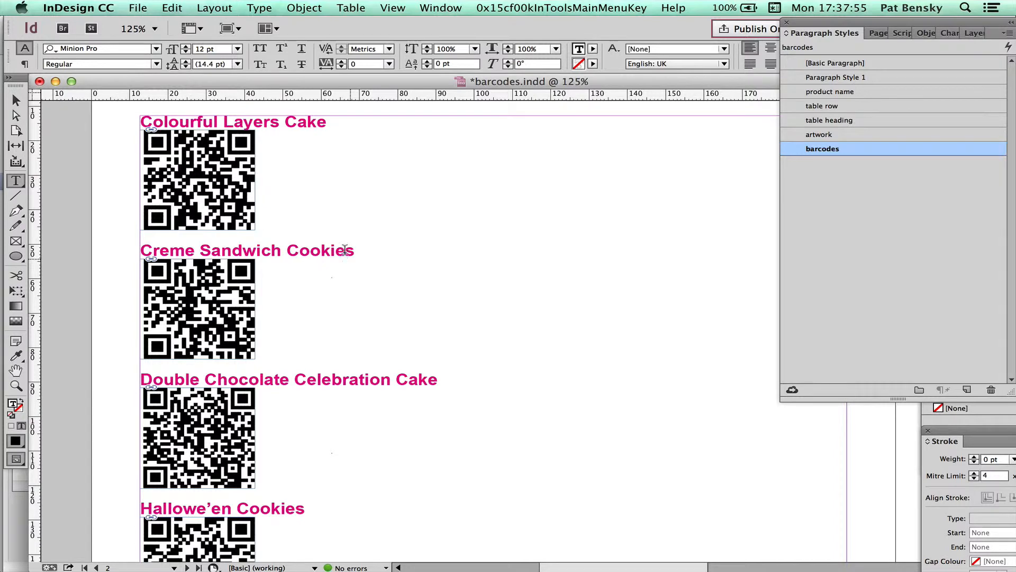
triple_click(329, 123)
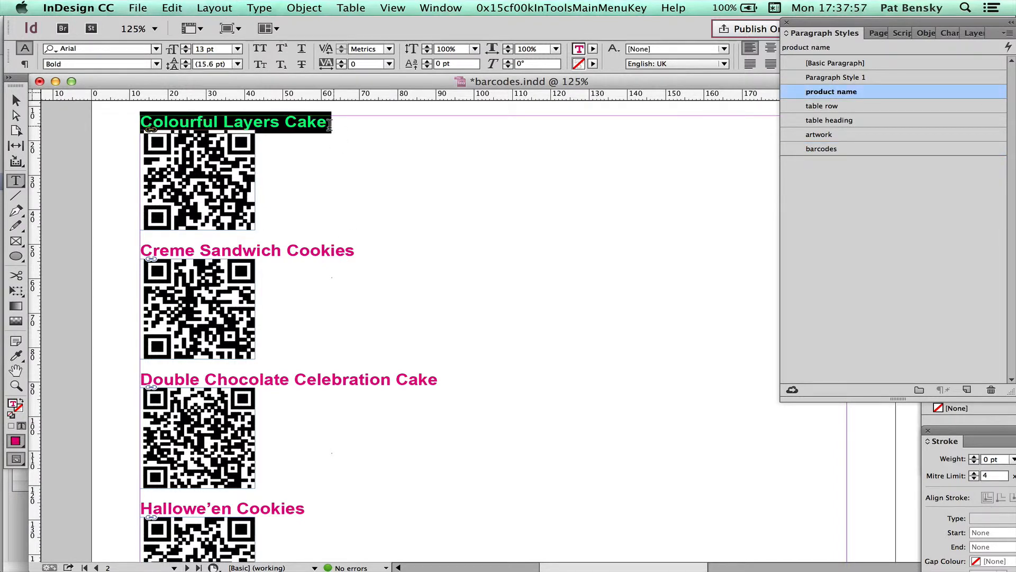
click(262, 177)
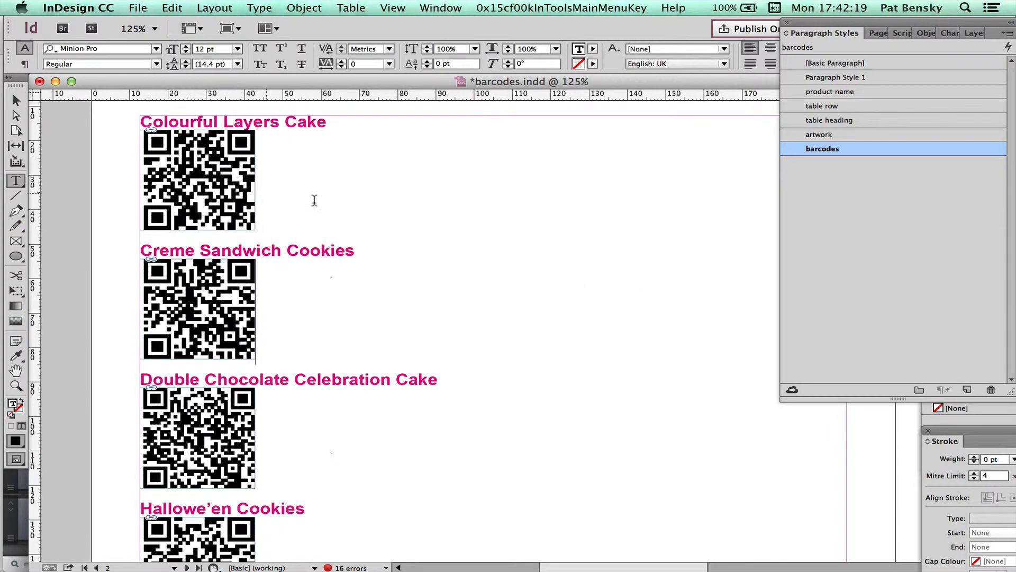
key(Escape)
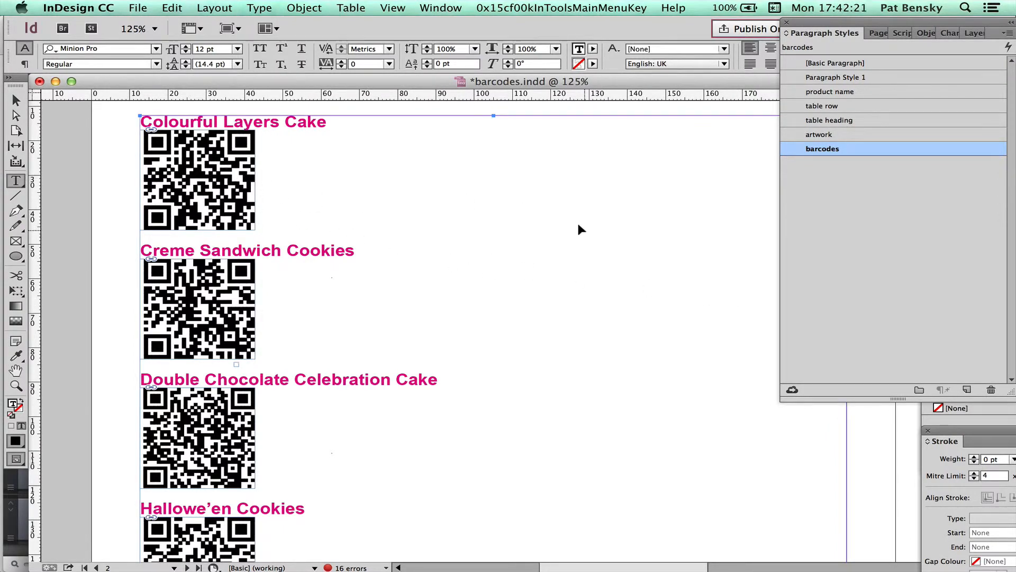
- Switch to Finder and open the barcodes folder in Data Exports to view the generated bar code pictures
key(super+Tab)
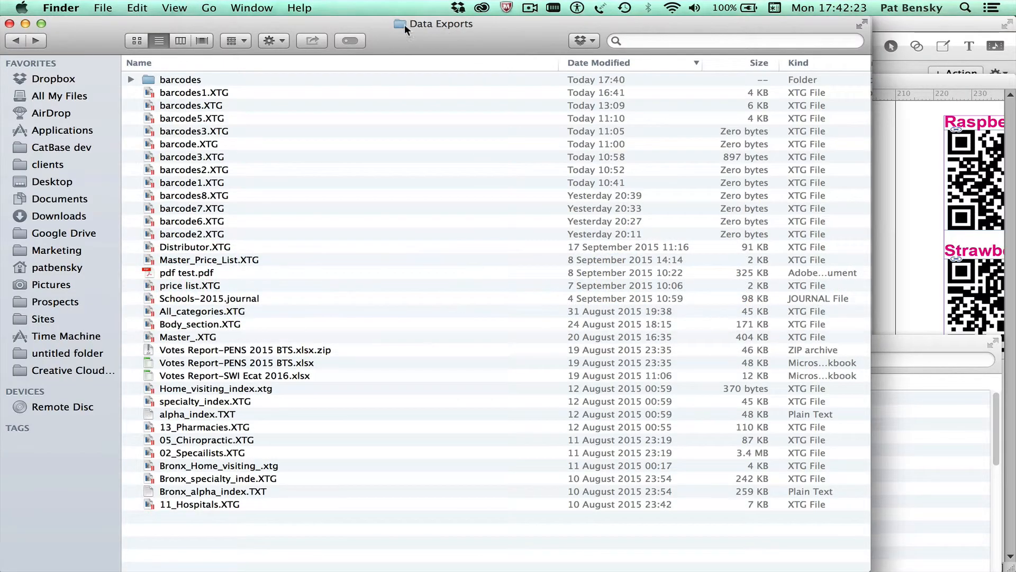
click(195, 89)
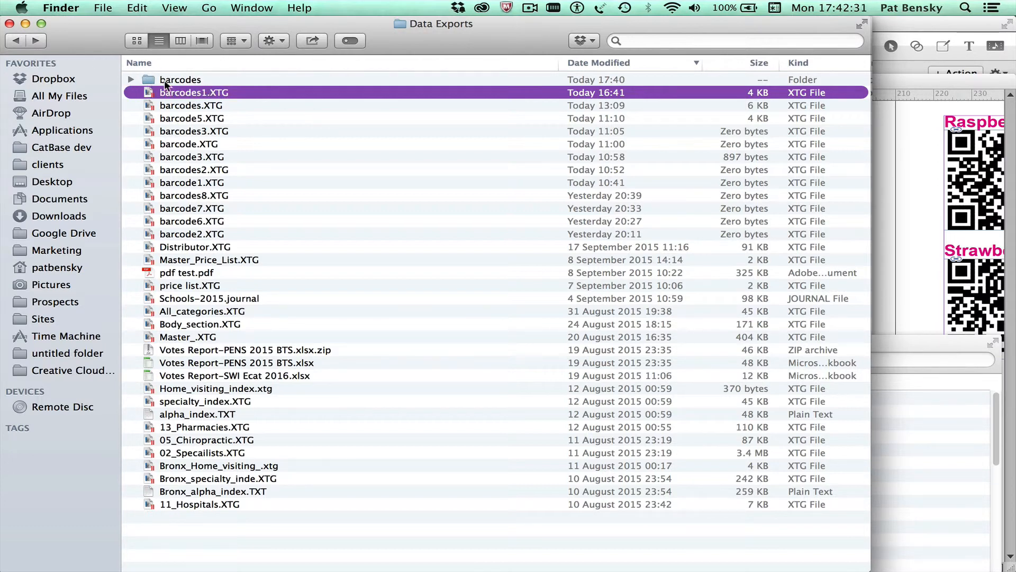
double_click(150, 78)
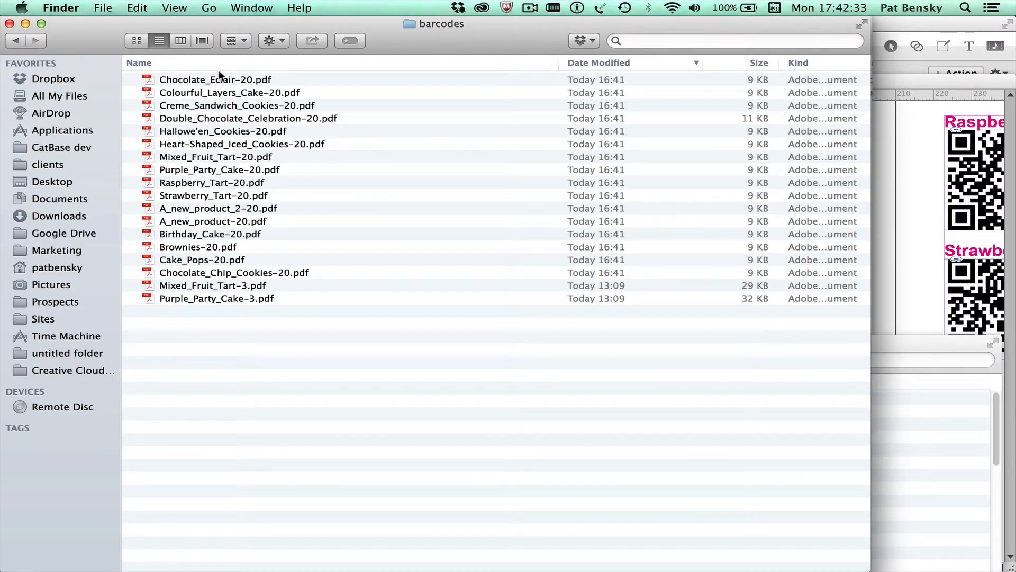